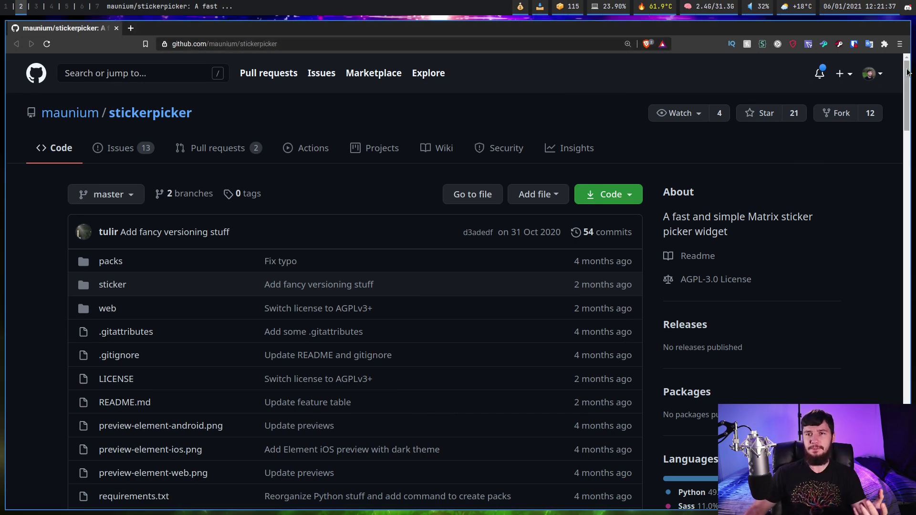
Step: Fork the stickerpicker repository to your own GitHub account
{"action": "left_click_drag", "start_coordinate": [910, 91], "coordinate": [894, 206]}
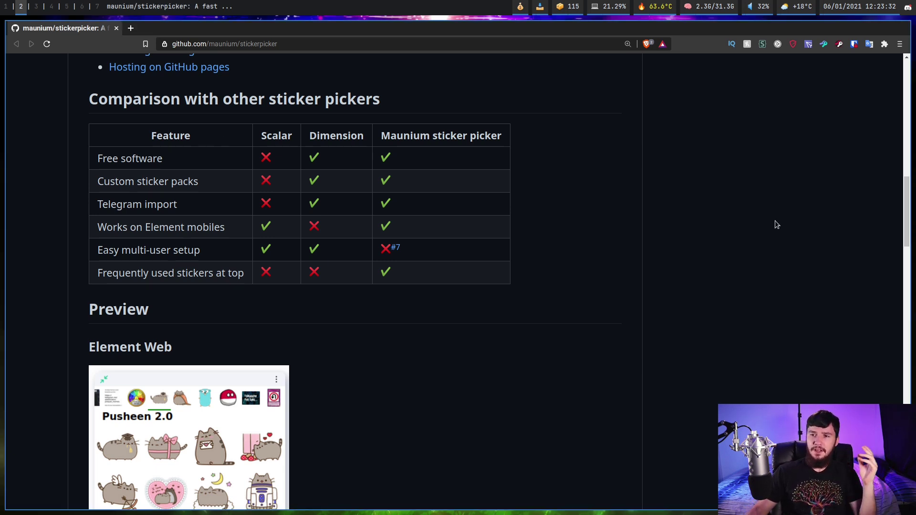
{"action": "left_click_drag", "start_coordinate": [910, 224], "coordinate": [903, 108]}
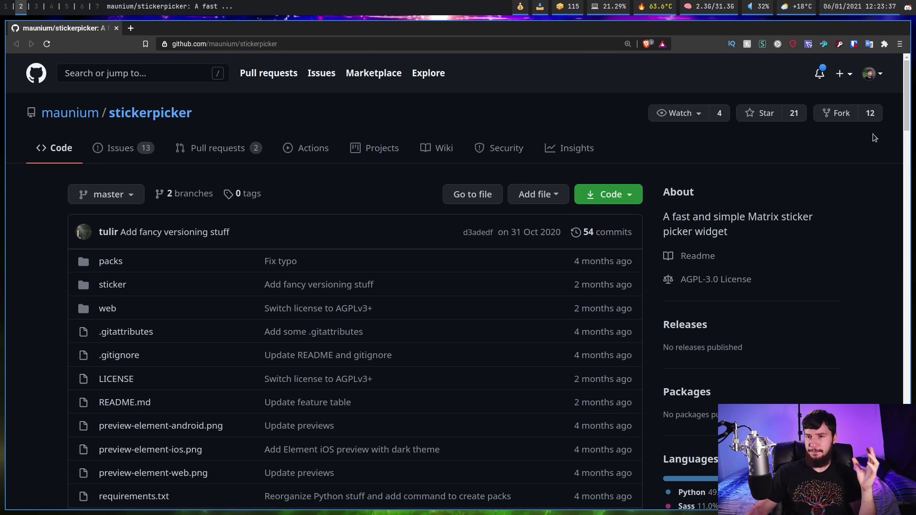
{"action": "left_click", "coordinate": [842, 112]}
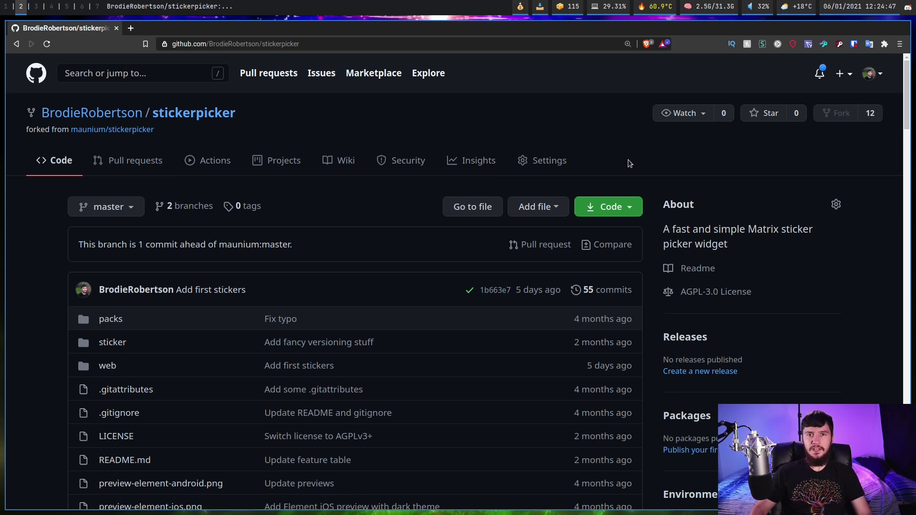
Step: Copy the fork's GitHub CLI clone command and open a new Alacritty terminal beside the browser
{"action": "left_click", "coordinate": [639, 213]}
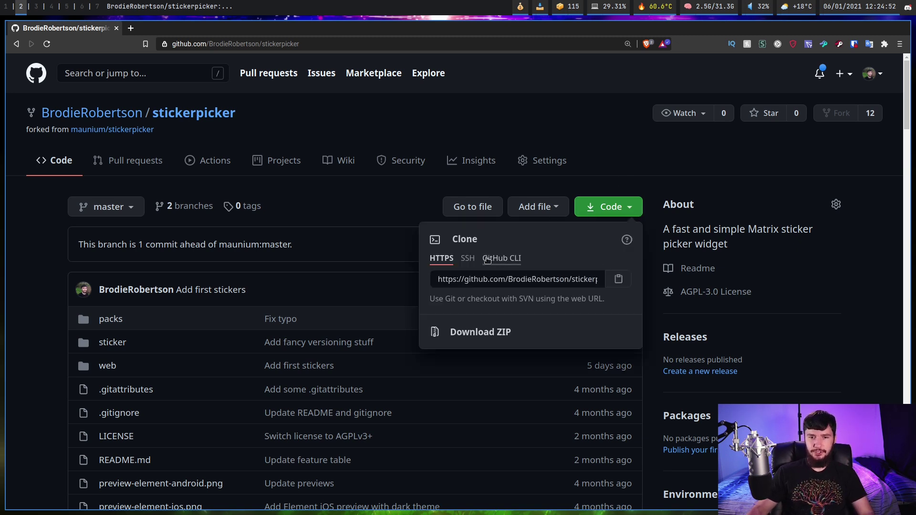
{"action": "left_click", "coordinate": [503, 259]}
{"action": "left_click", "coordinate": [619, 278]}
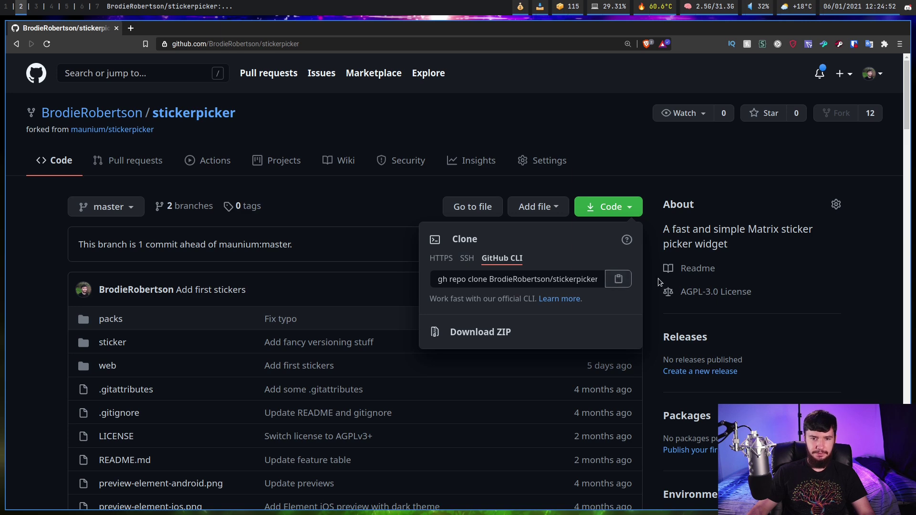
{"action": "key", "text": "super+Return"}
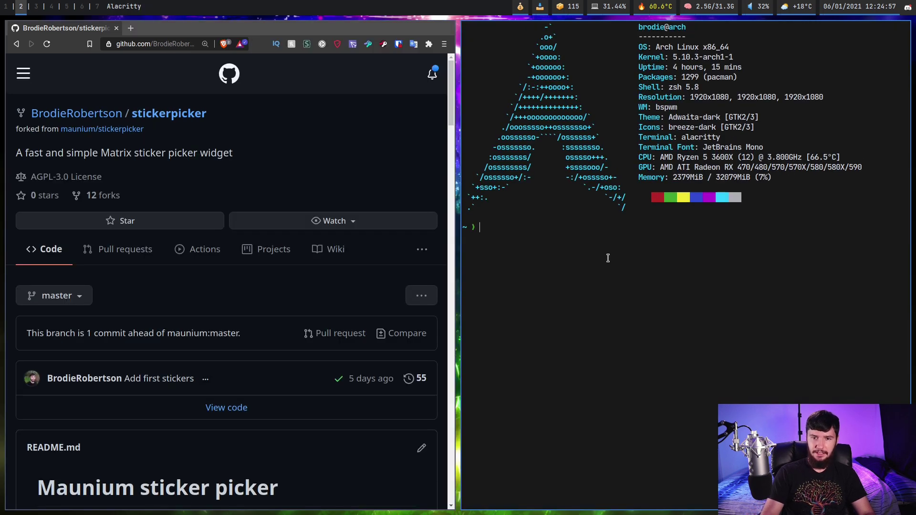
Step: Enlarge the terminal text and run the pasted gh repo clone command for the fork
{"action": "key", "text": "ctrl+equal"}
{"action": "key", "text": "ctrl+shift+v"}
{"action": "key", "text": "Return"}
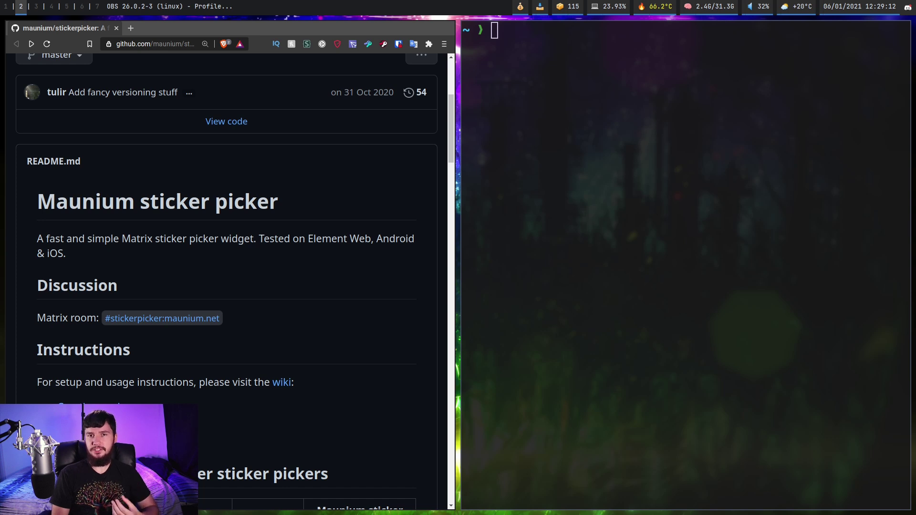
Step: Change into the cloned stickerpicker directory with cd and Tab completion
{"action": "type", "text": "cd stoic"}
{"action": "key", "text": "BackSpace"}
{"action": "key", "text": "BackSpace"}
{"action": "type", "text": "c"}
{"action": "key", "text": "BackSpace"}
{"action": "key", "text": "BackSpace"}
{"action": "type", "text": "ic"}
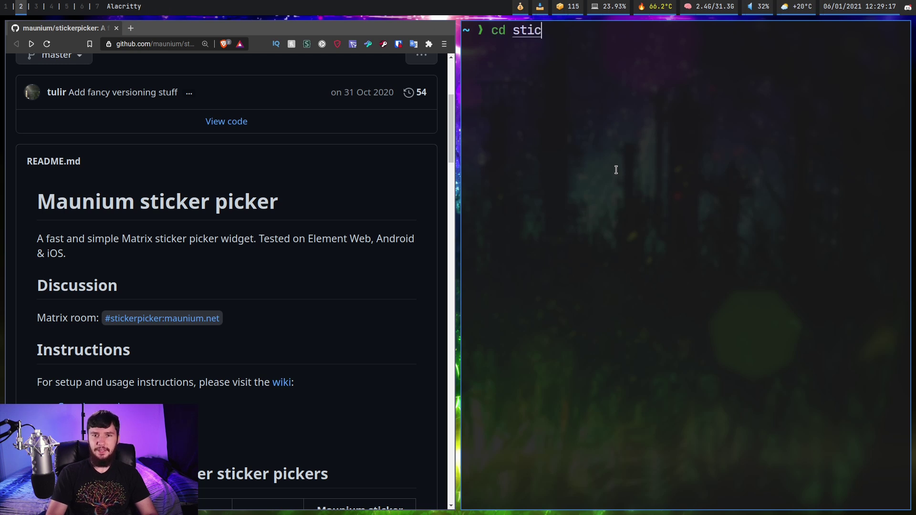
{"action": "key", "text": "Tab"}
{"action": "key", "text": "Return"}
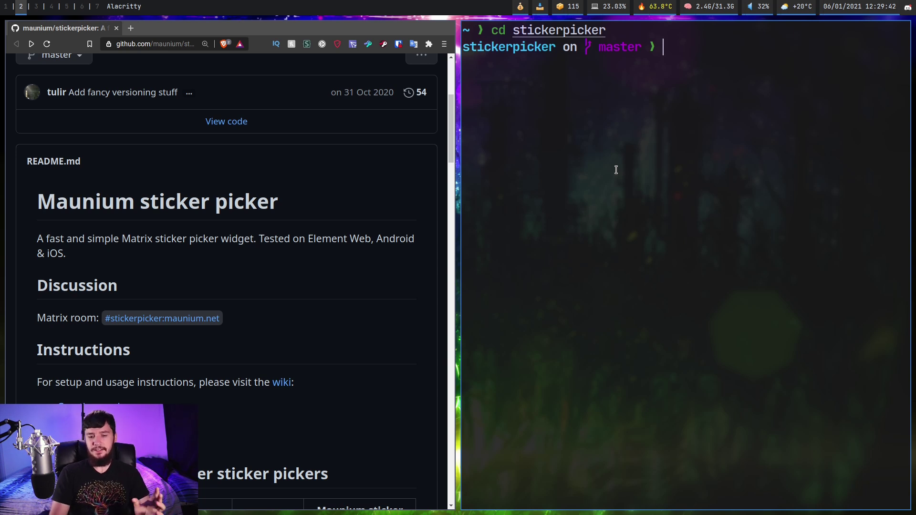
Step: Run pip install . in the stickerpicker folder and answer the sudo password prompt
{"action": "type", "text": "pip install"}
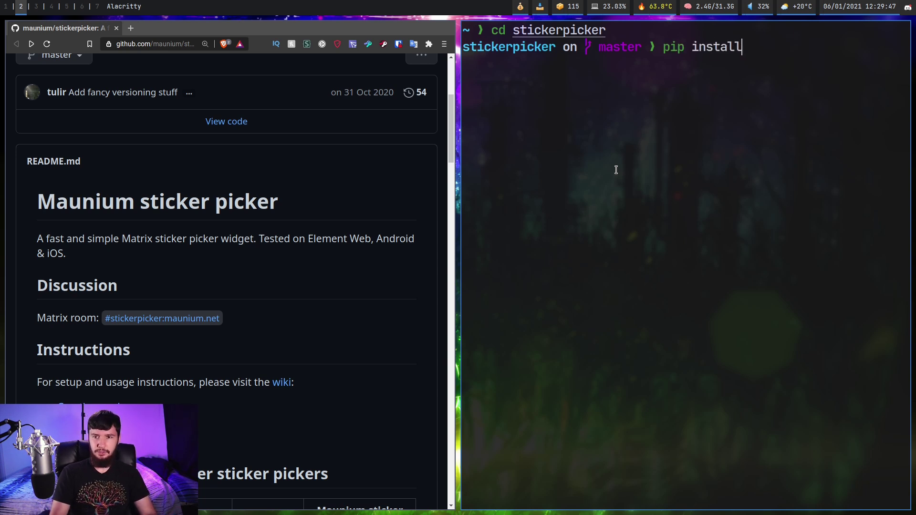
{"action": "key", "text": "Return"}
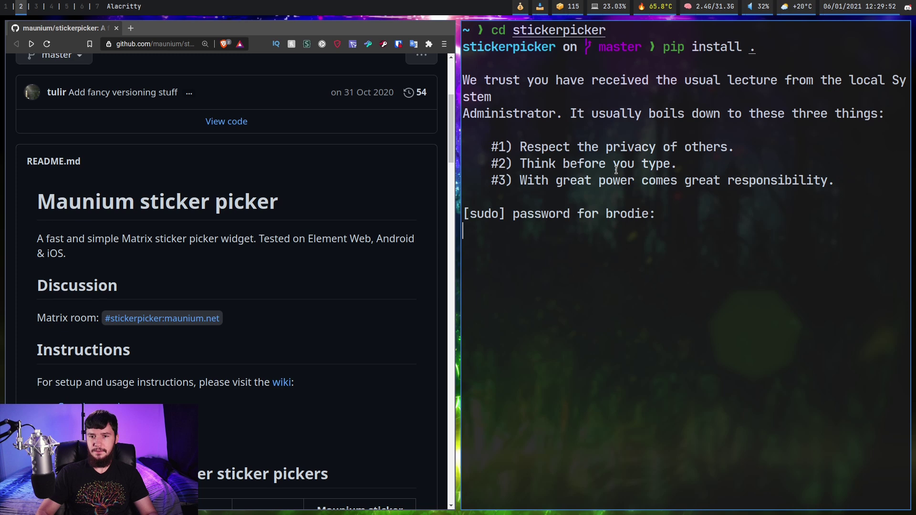
{"action": "key", "text": "Return"}
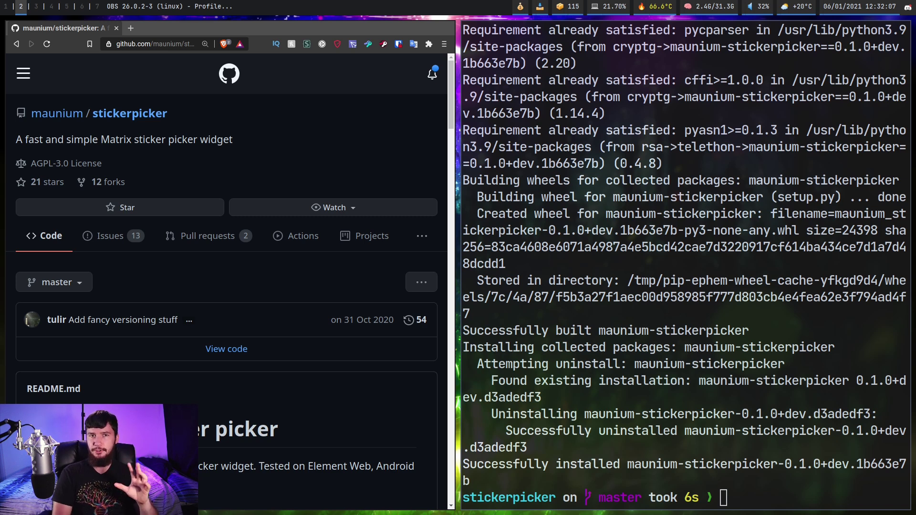
Step: Discard the half-typed sticker-pack command from the prompt
{"action": "type", "text": "sticker-pack"}
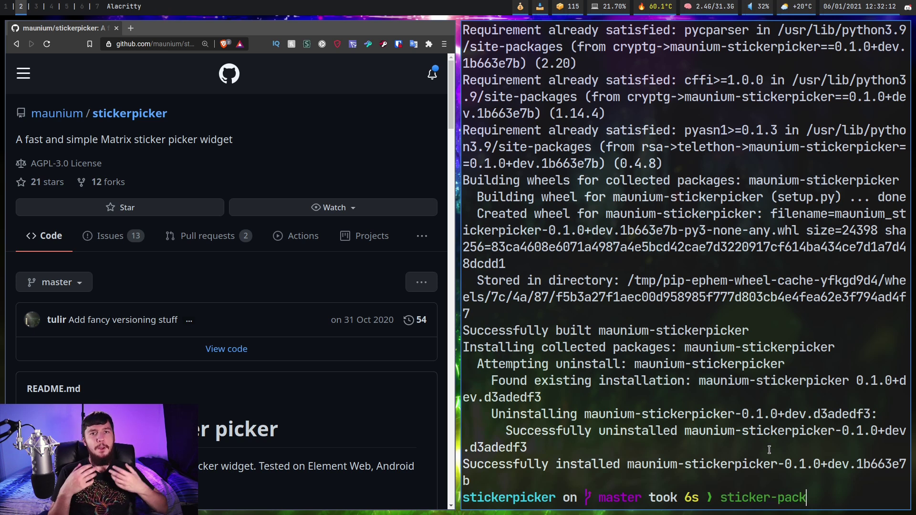
{"action": "key", "text": "Escape"}
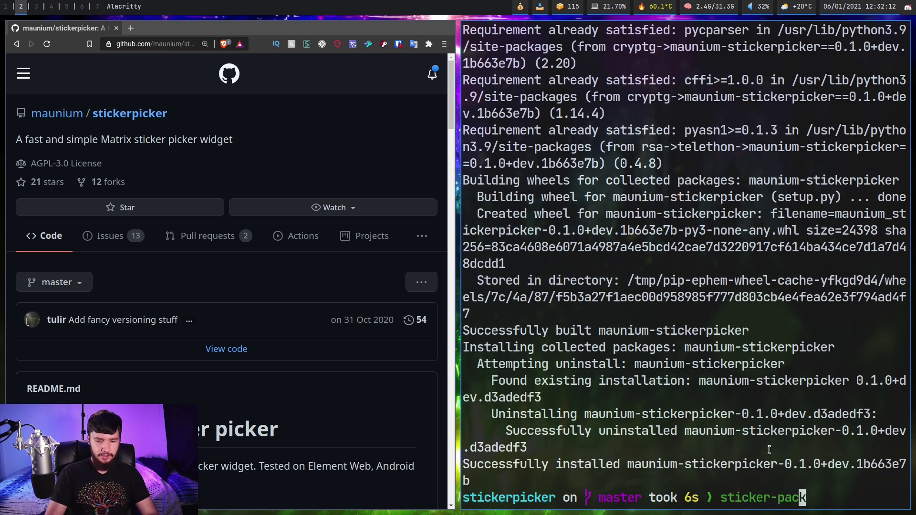
{"action": "key", "text": "d"}
{"action": "key", "text": "d"}
{"action": "key", "text": "i"}
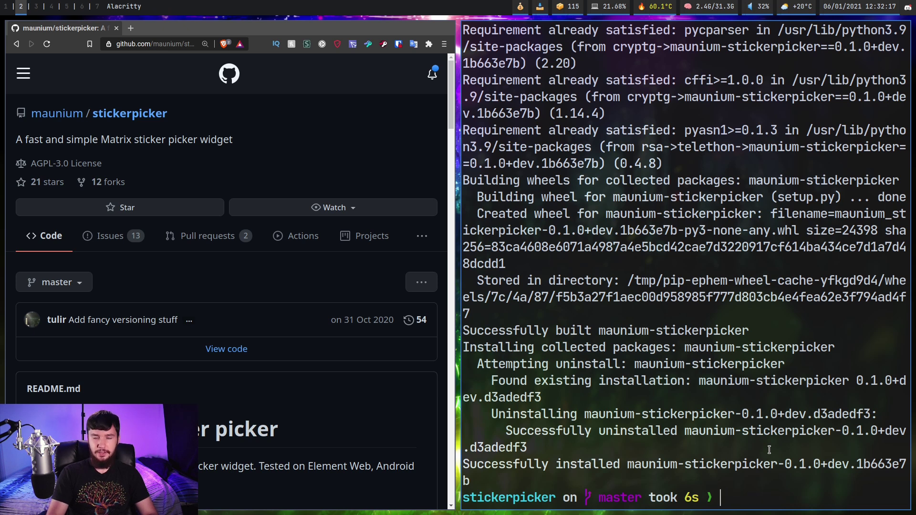
Step: Create the folder with mkdir emotes, then launch pcmanfm
{"action": "type", "text": "mkdir "}
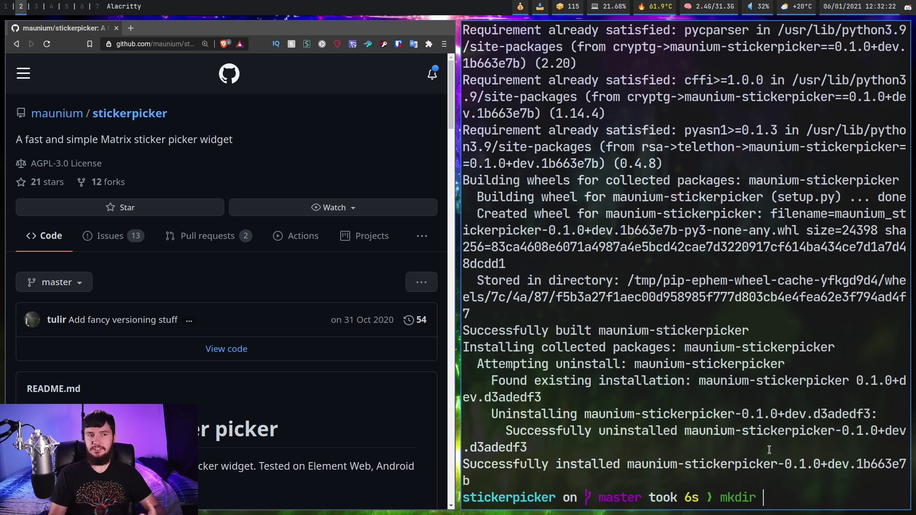
{"action": "type", "text": "emotes"}
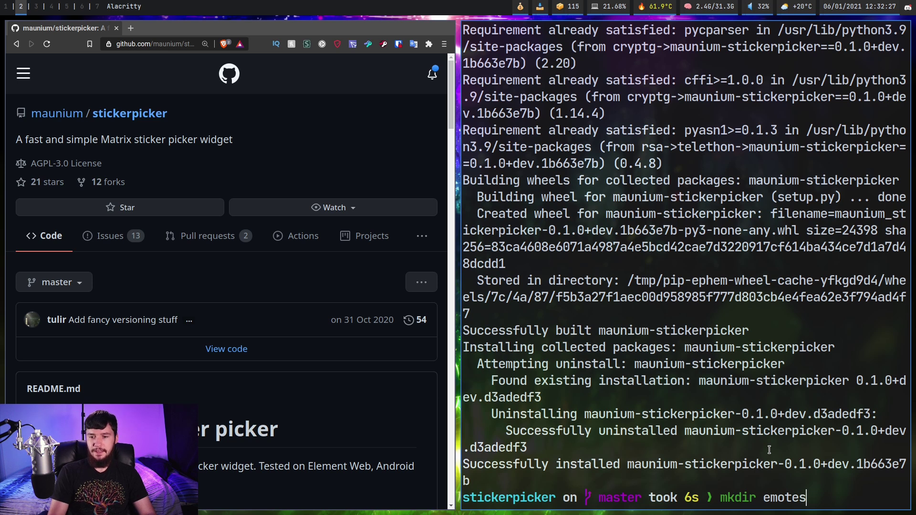
{"action": "key", "text": "Return"}
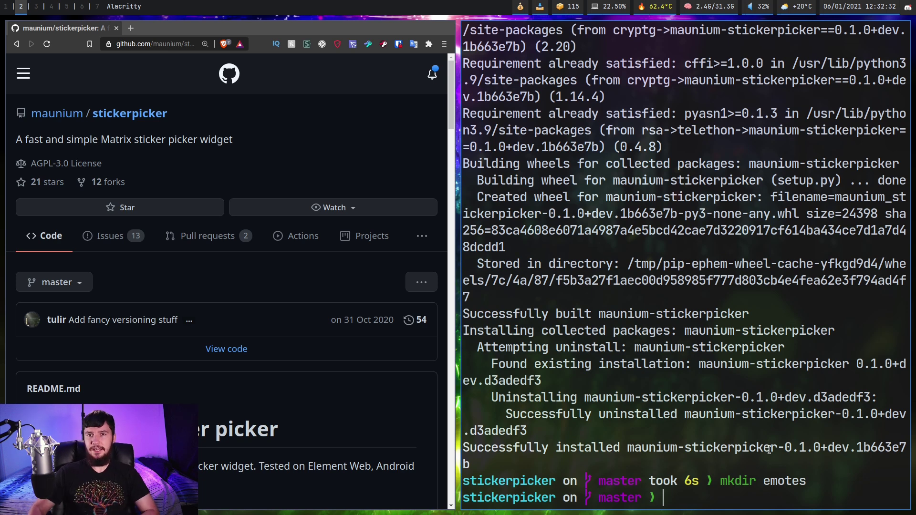
{"action": "type", "text": "pcmanfm"}
{"action": "key", "text": "Return"}
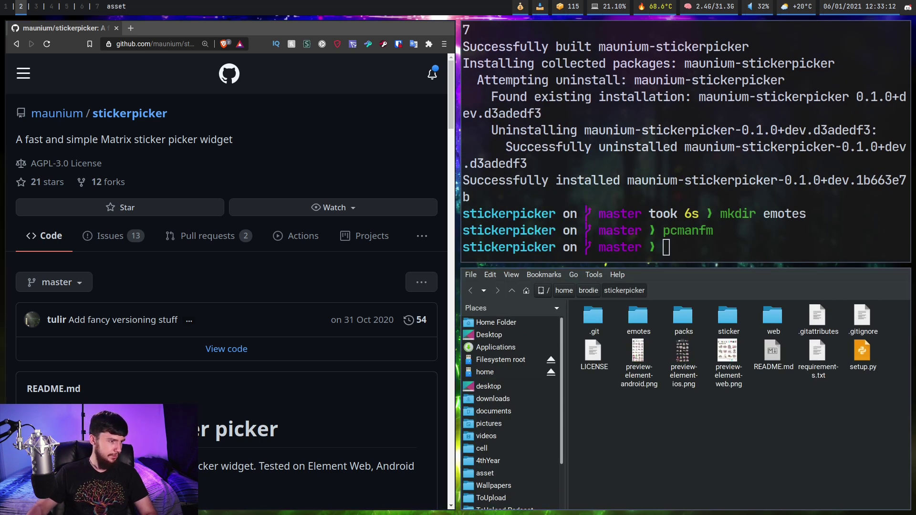
Step: Open the emotes folder to check globe.png, heart.png and spaceship.png, then go back
{"action": "left_click", "coordinate": [729, 320]}
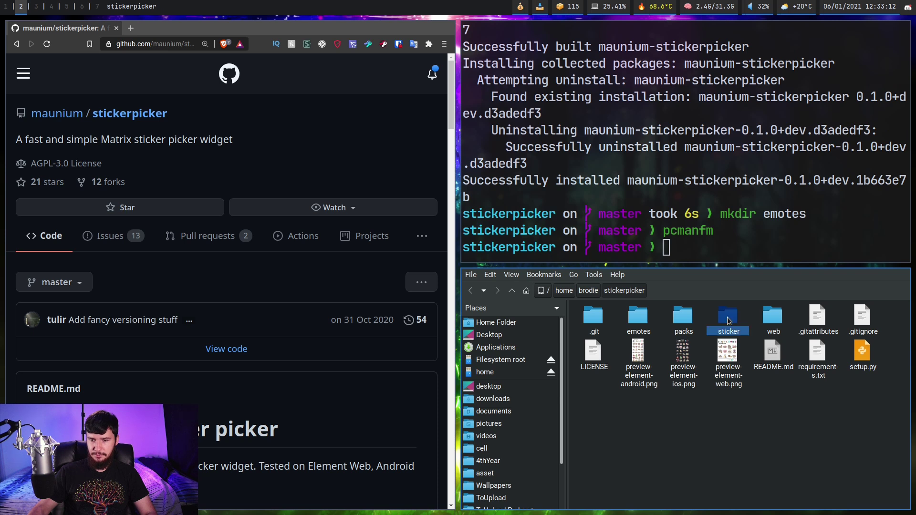
{"action": "left_click", "coordinate": [729, 321]}
{"action": "key", "text": "BackSpace"}
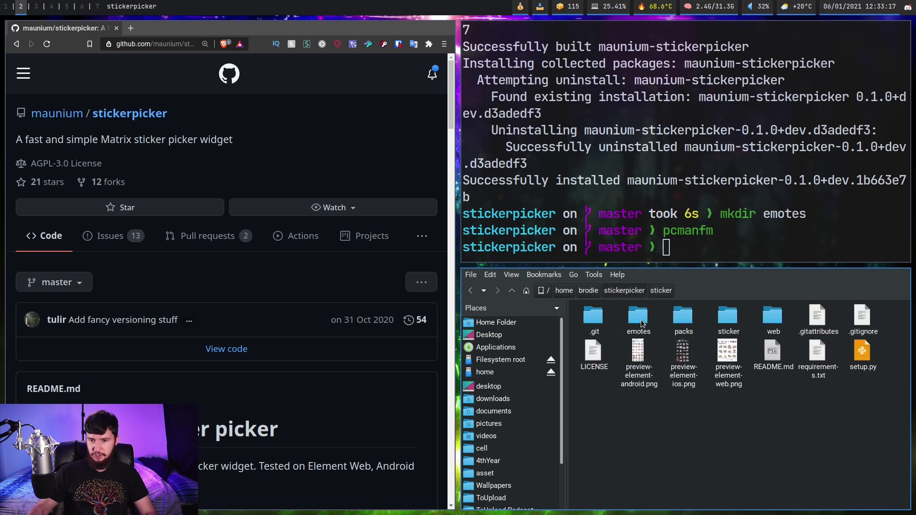
{"action": "left_click", "coordinate": [644, 323]}
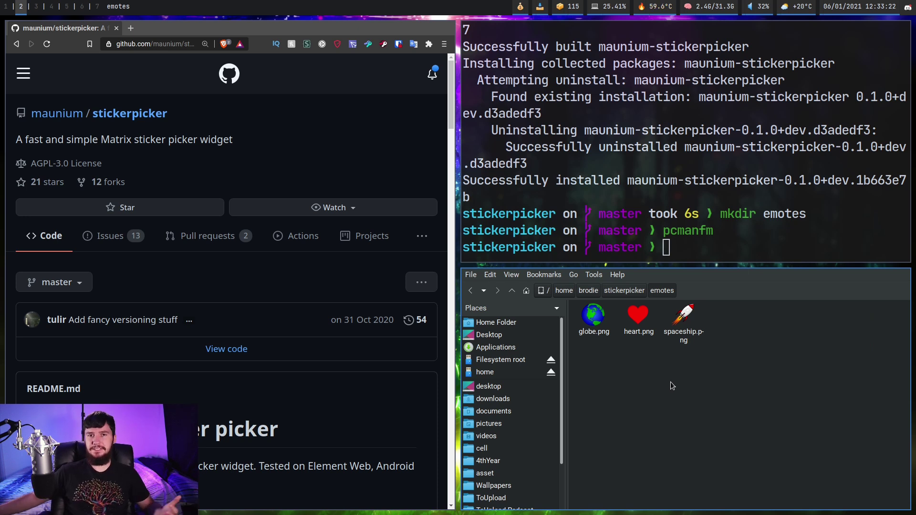
{"action": "left_click", "coordinate": [633, 287]}
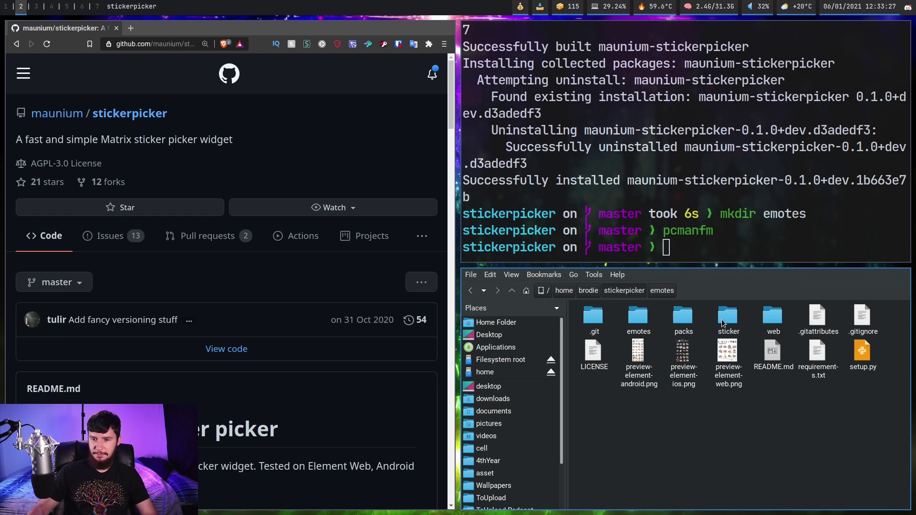
Step: Inspect the packs folder, then the web folder and its packs subfolder
{"action": "double_click", "coordinate": [684, 318]}
{"action": "left_click", "coordinate": [635, 292]}
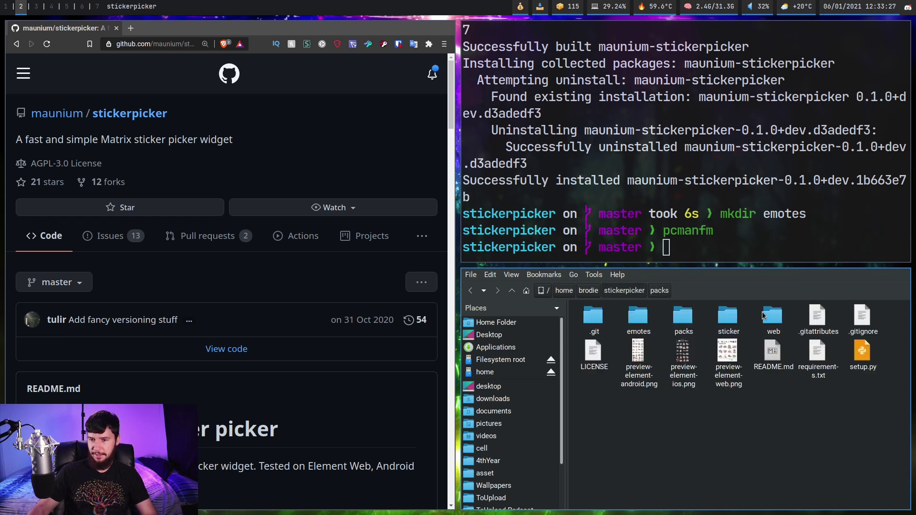
{"action": "double_click", "coordinate": [771, 317]}
{"action": "double_click", "coordinate": [640, 316]}
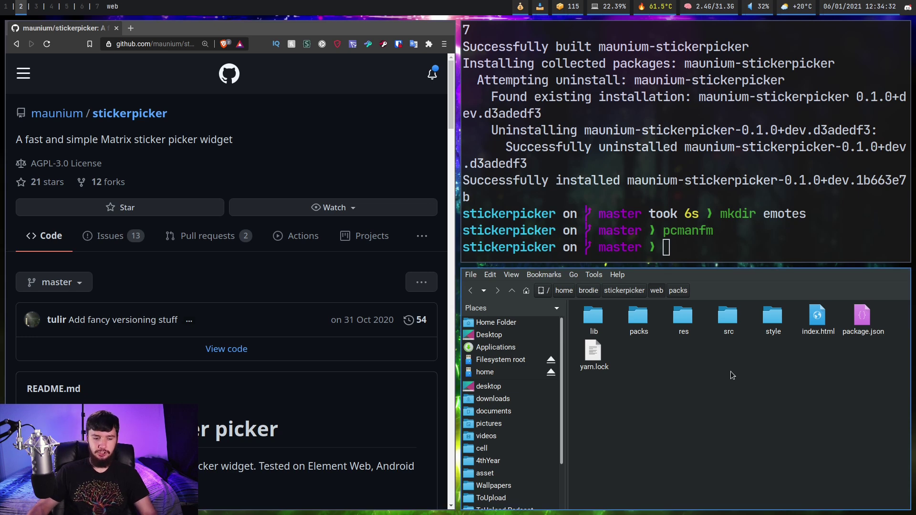
Step: Close PCManFM and run sticker-pack emotes/ --add-to-index web/packs until it asks for the homeserver
{"action": "key", "text": "ctrl+q"}
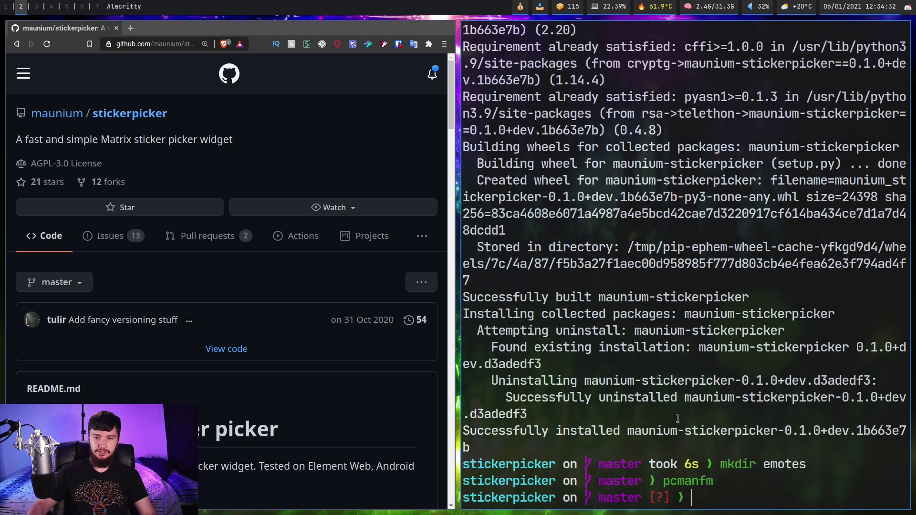
{"action": "type", "text": "st"}
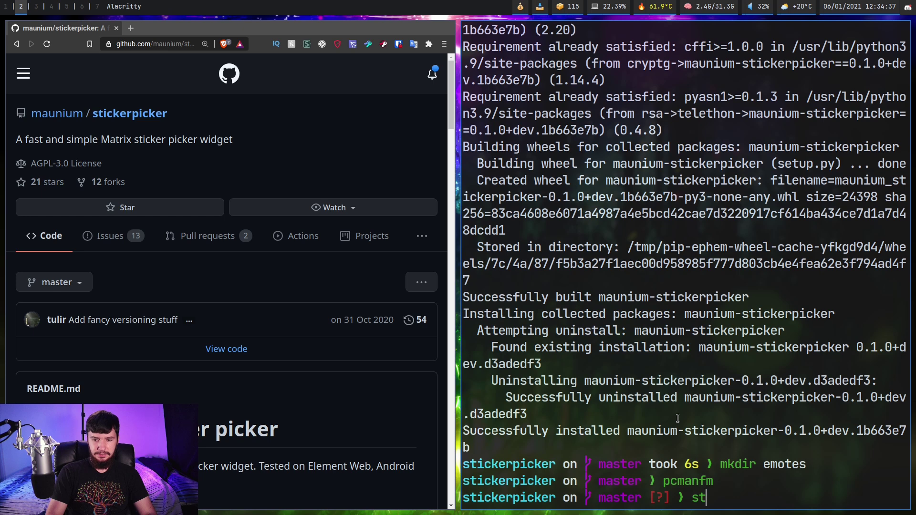
{"action": "type", "text": "icker-pack"}
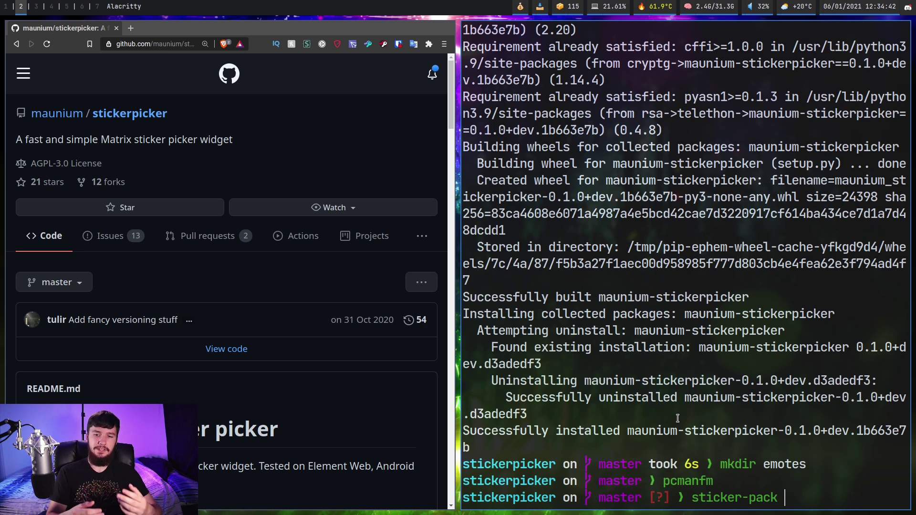
{"action": "type", "text": "emotes/"}
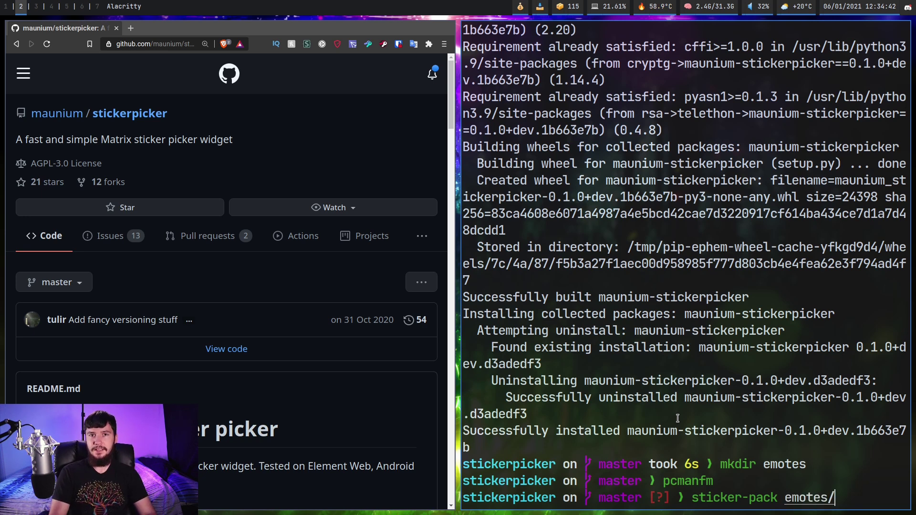
{"action": "key", "text": "BackSpace"}
{"action": "type", "text": " --add"}
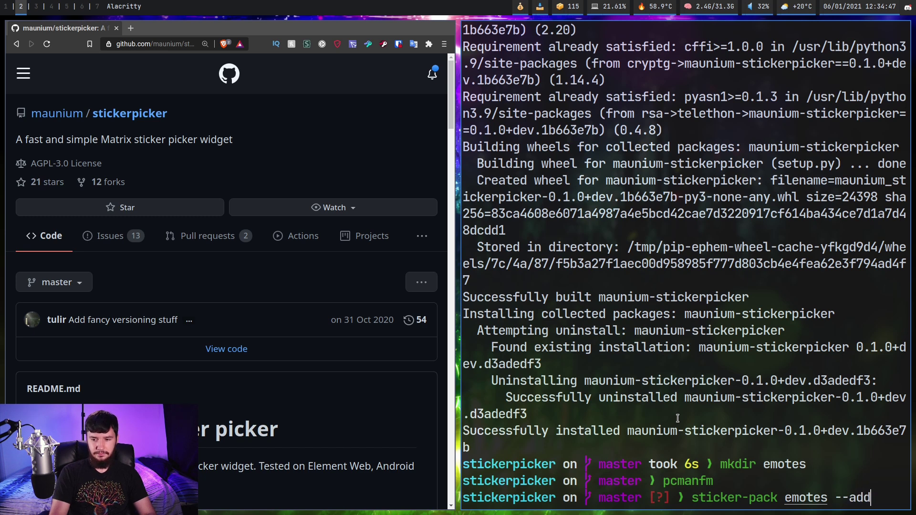
{"action": "type", "text": "-to-index "}
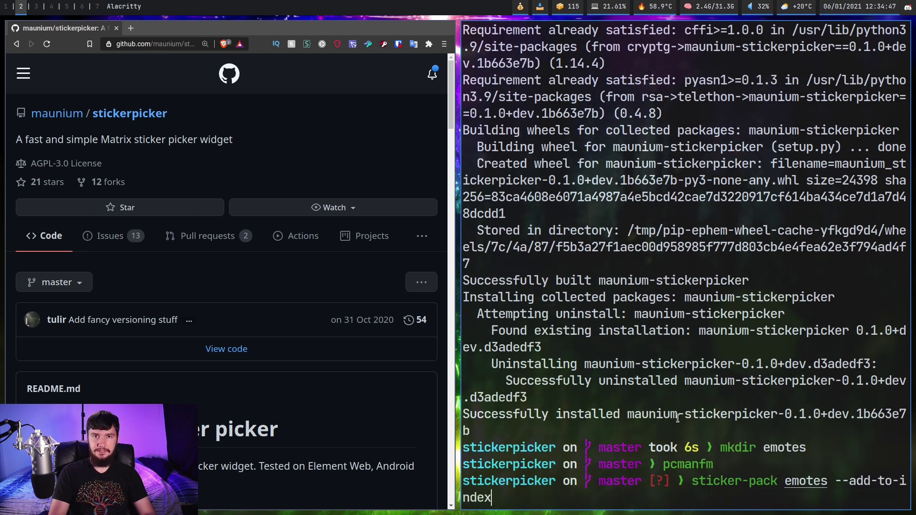
{"action": "type", "text": "web/packs"}
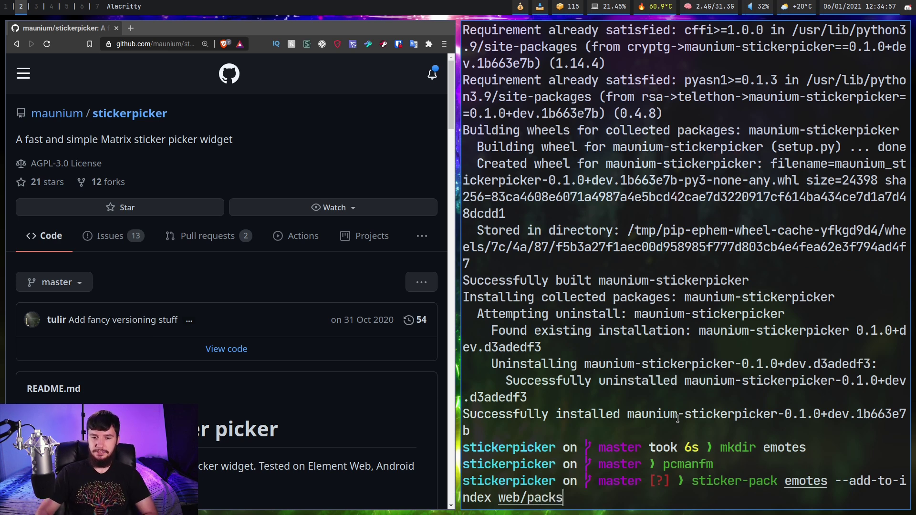
{"action": "key", "text": "Return"}
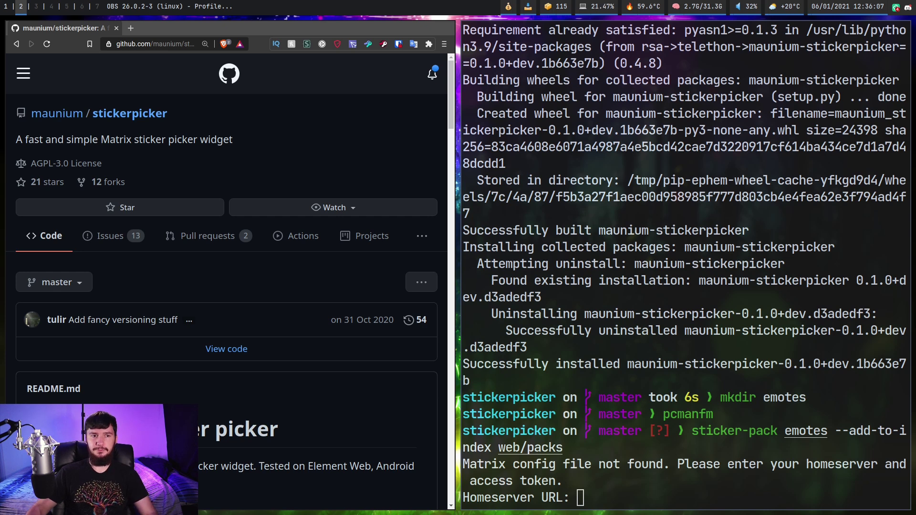
{"action": "key", "text": "super+1"}
{"action": "left_click", "coordinate": [142, 38]}
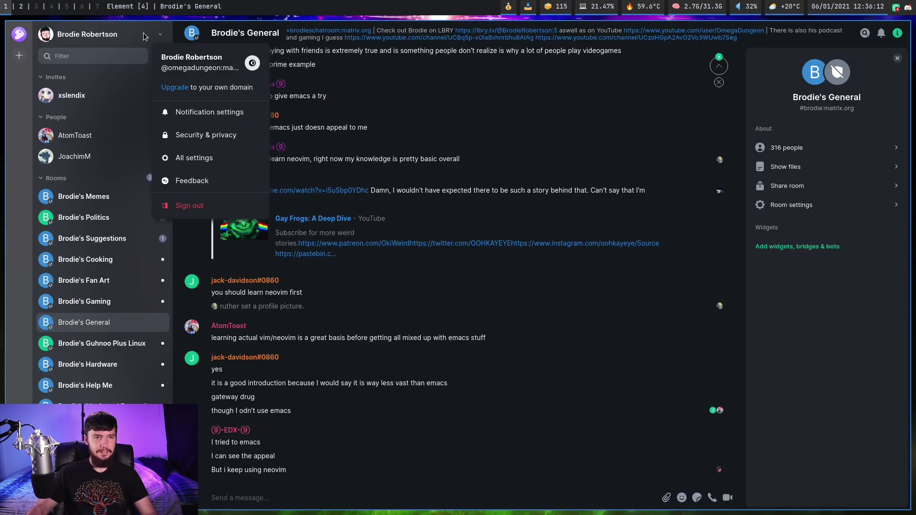
{"action": "left_click", "coordinate": [223, 158]}
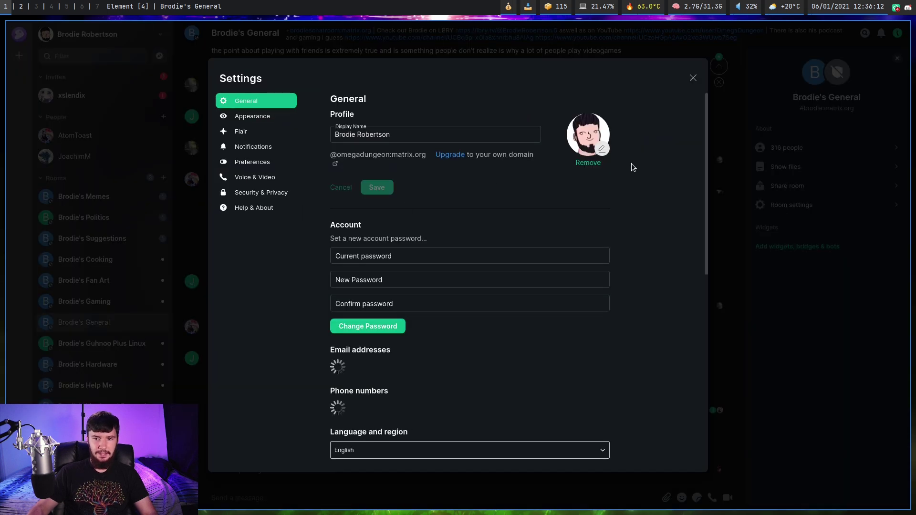
{"action": "scroll", "coordinate": [645, 185], "scroll_direction": "down", "scroll_amount": 3}
{"action": "left_click", "coordinate": [264, 210]}
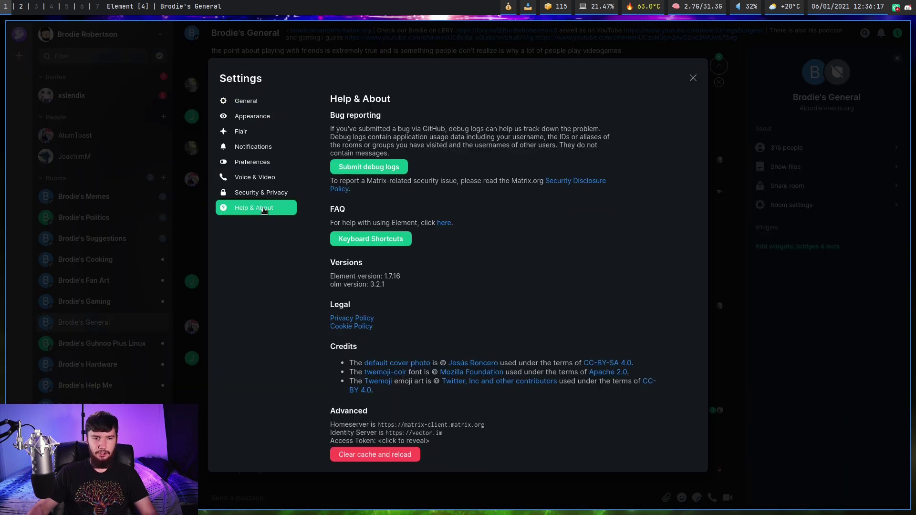
{"action": "scroll", "coordinate": [531, 199], "scroll_direction": "down", "scroll_amount": 2}
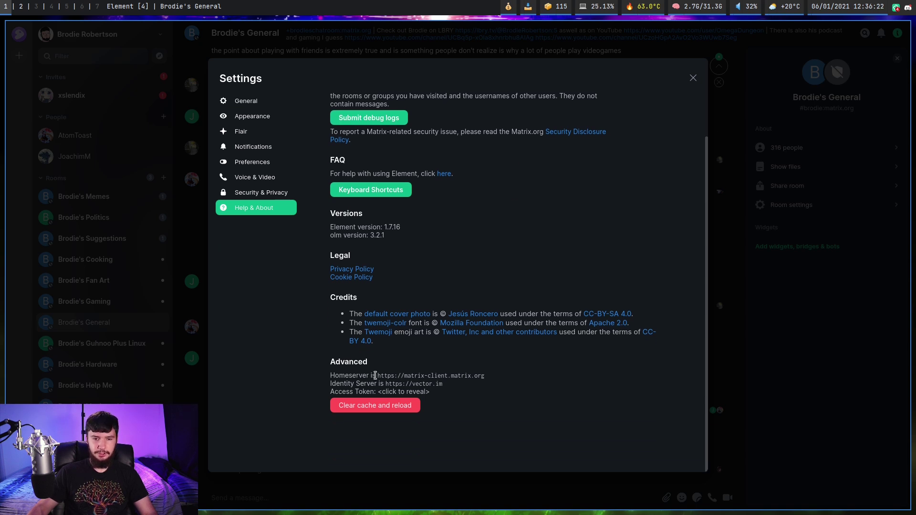
{"action": "left_click_drag", "start_coordinate": [380, 376], "coordinate": [485, 378]}
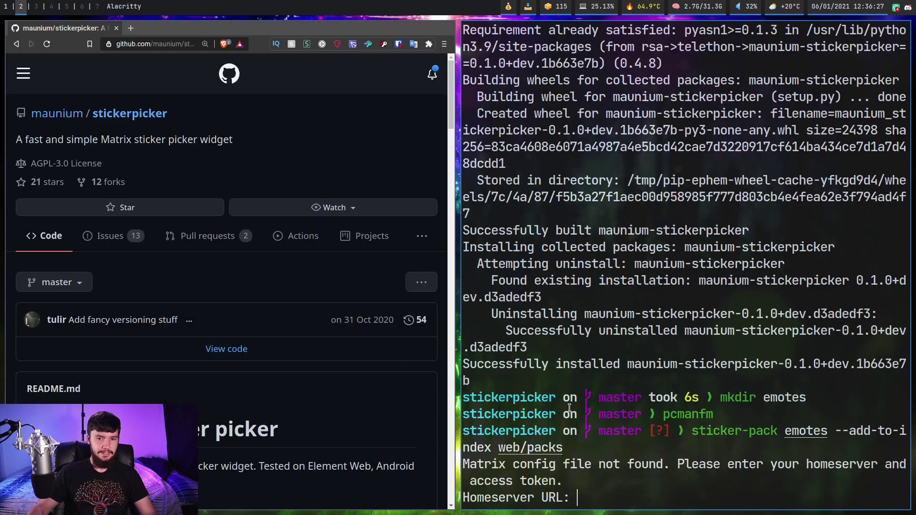
Step: Paste and submit the homeserver URL, let the three stickers upload, then clear the terminal
{"action": "middle_click", "coordinate": [645, 450]}
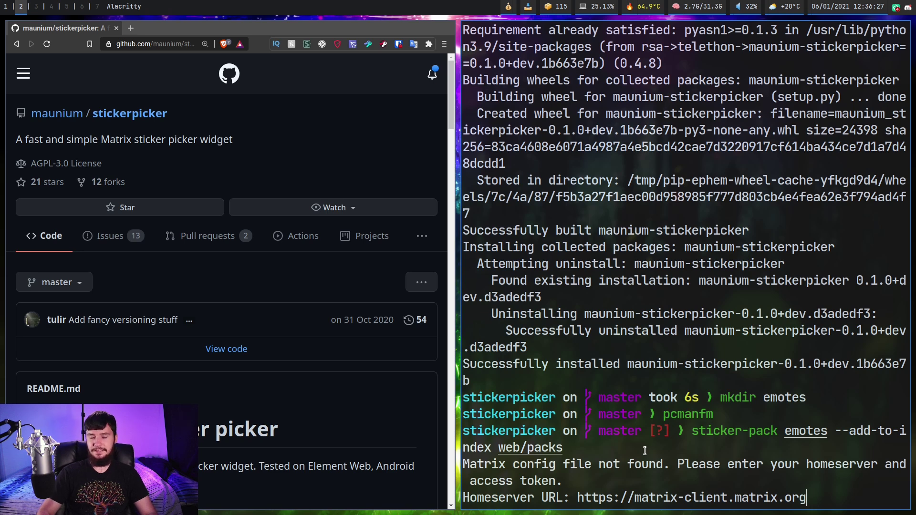
{"action": "key", "text": "Return"}
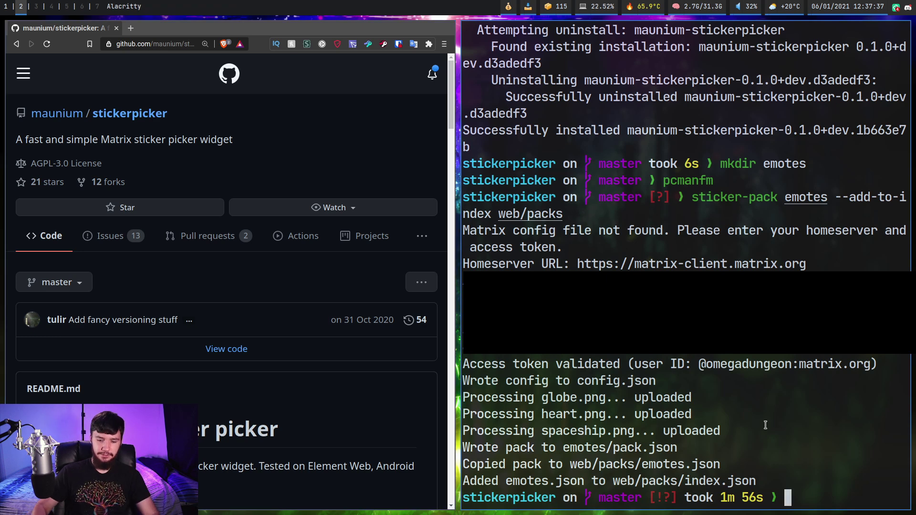
{"action": "key", "text": "ctrl+l"}
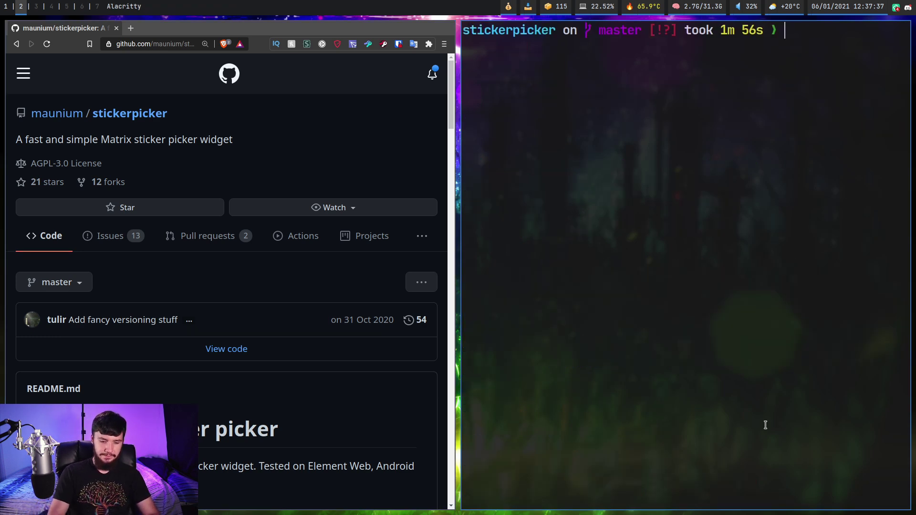
{"action": "type", "text": "l"}
{"action": "key", "text": "Return"}
{"action": "key", "text": "Down"}
{"action": "key", "text": "Down"}
{"action": "key", "text": "Down"}
{"action": "key", "text": "Down"}
{"action": "key", "text": "Up"}
{"action": "key", "text": "Down"}
{"action": "key", "text": "Right"}
{"action": "key", "text": "Down"}
{"action": "key", "text": "Right"}
{"action": "key", "text": "Down"}
{"action": "key", "text": "Down"}
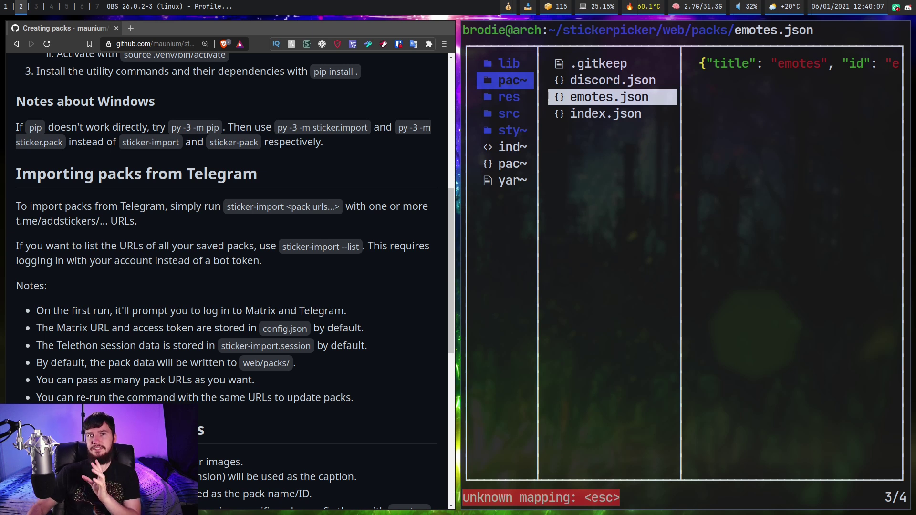
{"action": "type", "text": "qsticker-import"}
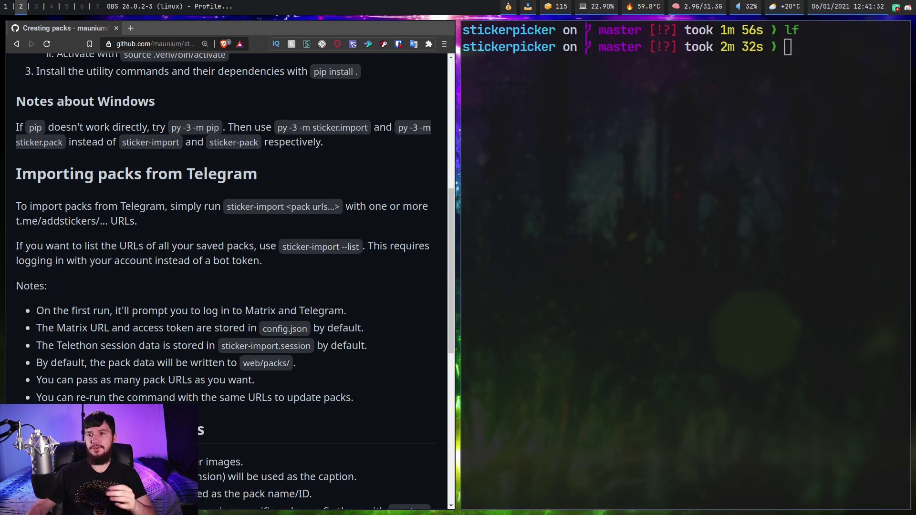
Step: Stage web/packs/ and commit it with the message "Video test" in vim
{"action": "left_click", "coordinate": [658, 138]}
{"action": "type", "text": "git add web"}
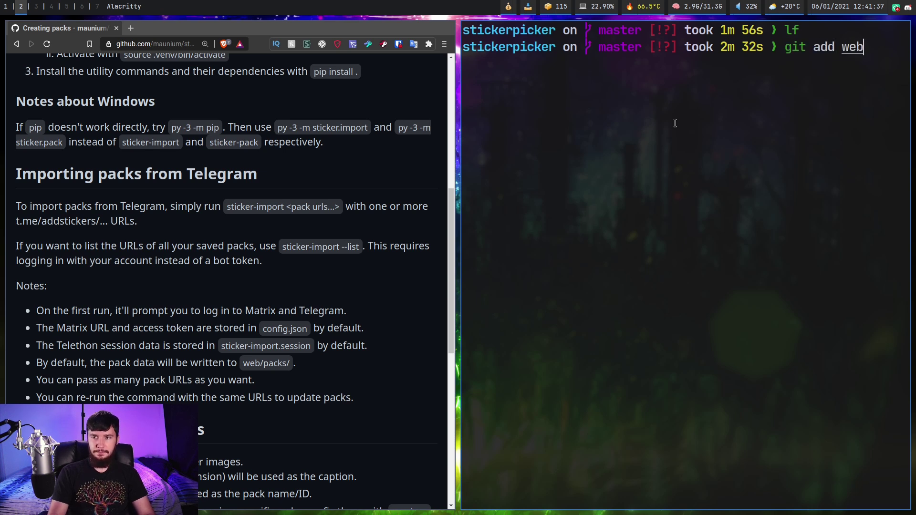
{"action": "type", "text": "/packs/ "}
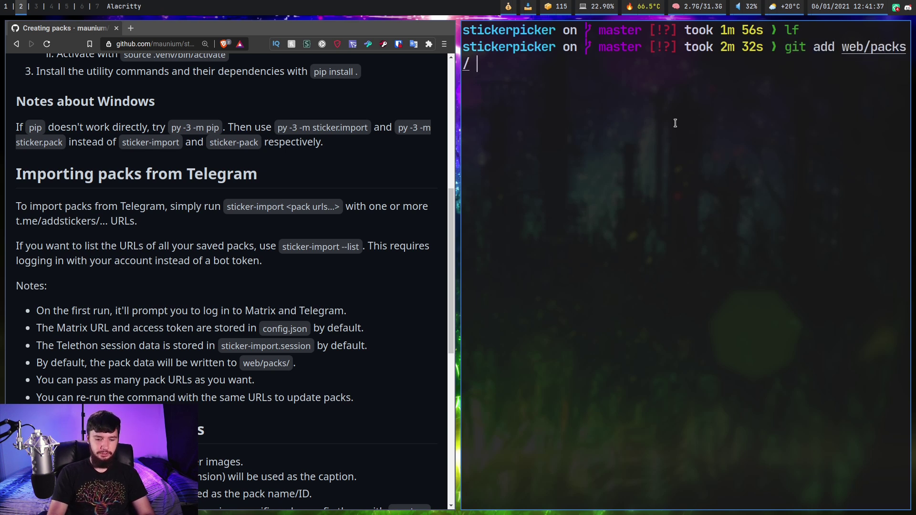
{"action": "type", "text": "&& git commit"}
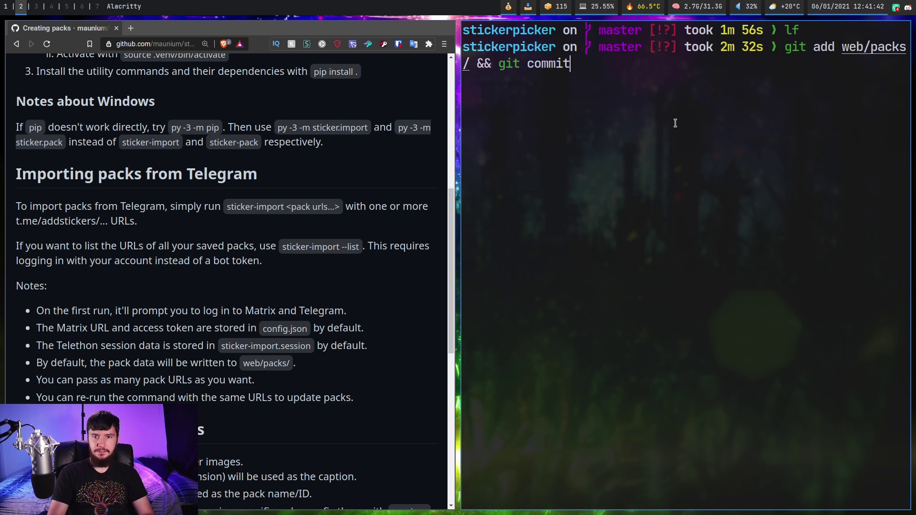
{"action": "key", "text": "Return"}
{"action": "type", "text": "i"}
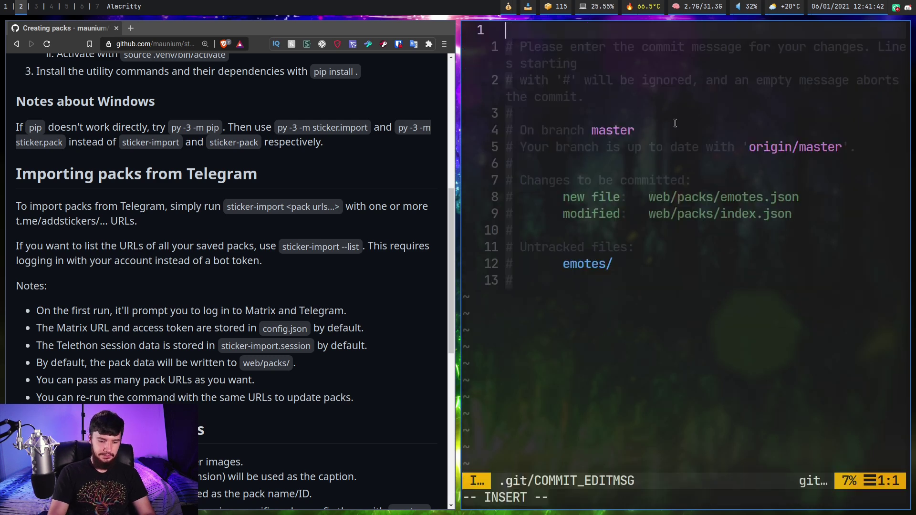
{"action": "type", "text": "Video test"}
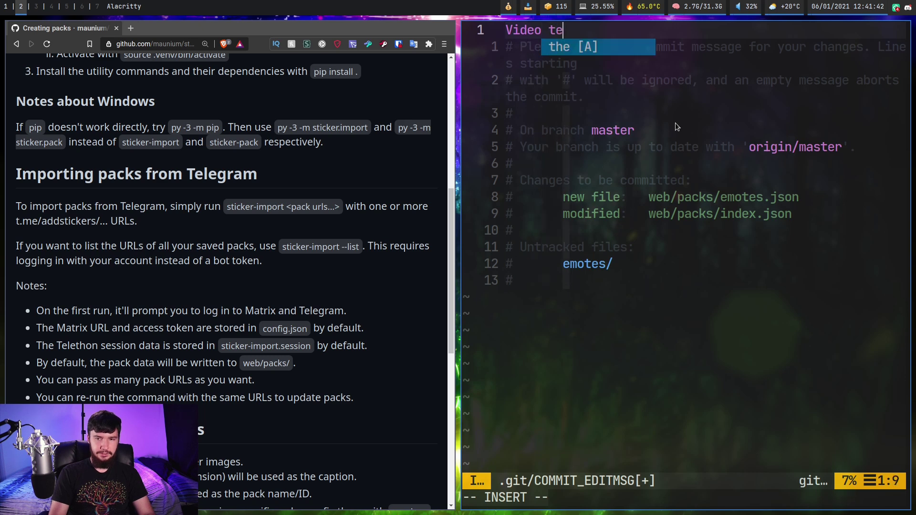
{"action": "key", "text": "Escape"}
{"action": "type", "text": ":wq!"}
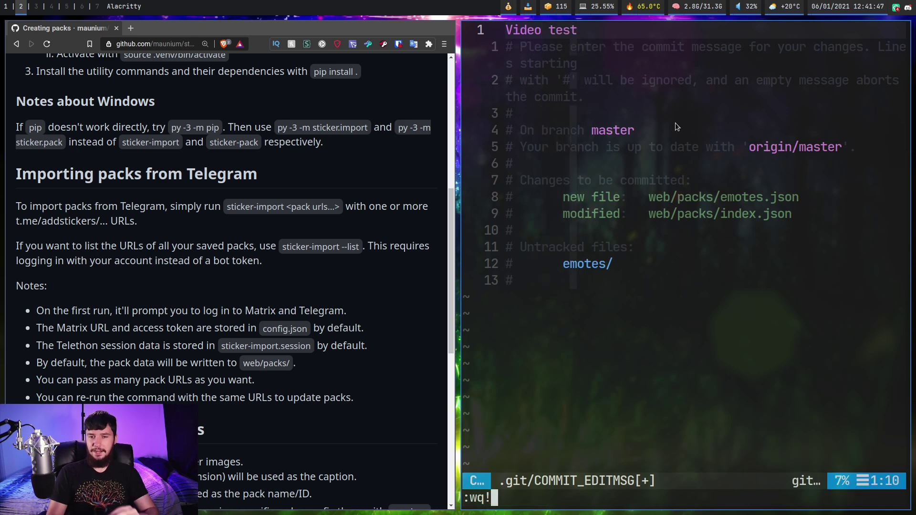
{"action": "key", "text": "Return"}
Step: Push the commit to the fork's master branch with git push
{"action": "type", "text": "git push"}
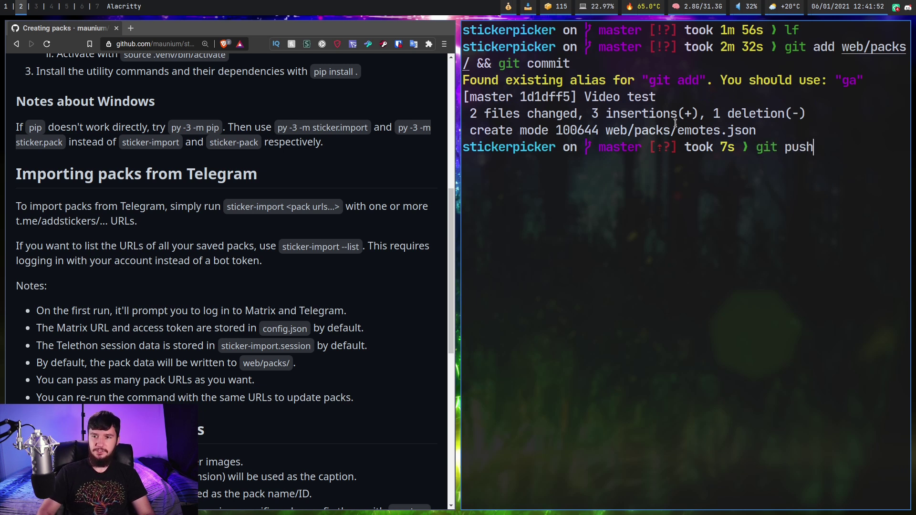
{"action": "key", "text": "Return"}
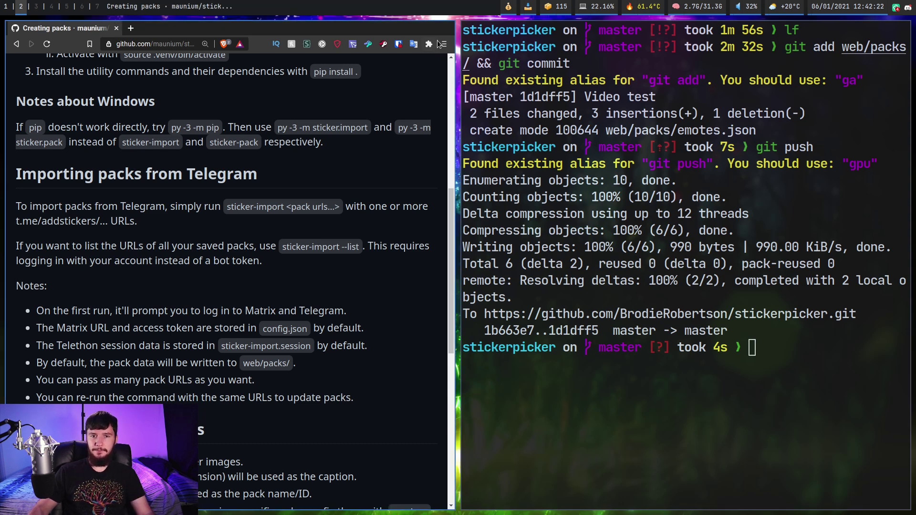
{"action": "left_click", "coordinate": [444, 44]}
Step: Reopen the stickerpicker repository page from browser history and maximize the browser
{"action": "mouse_move", "coordinate": [347, 125]}
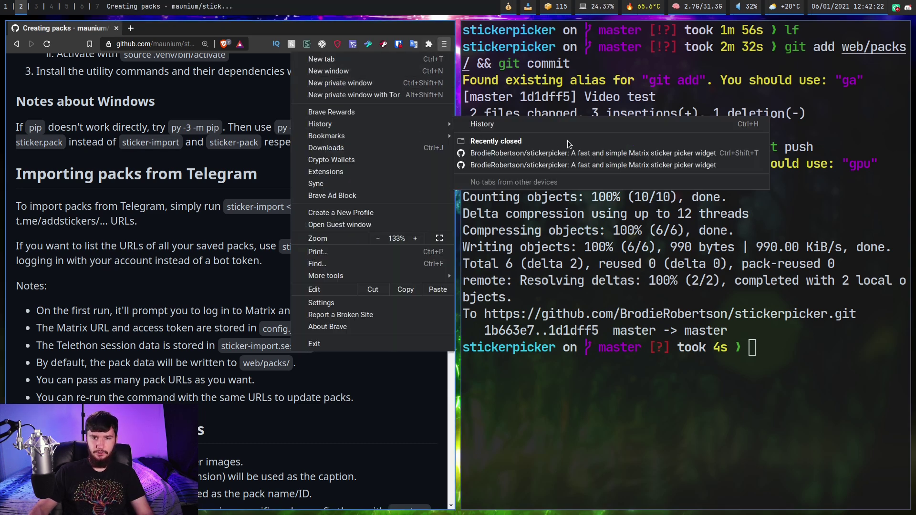
{"action": "left_click", "coordinate": [605, 154]}
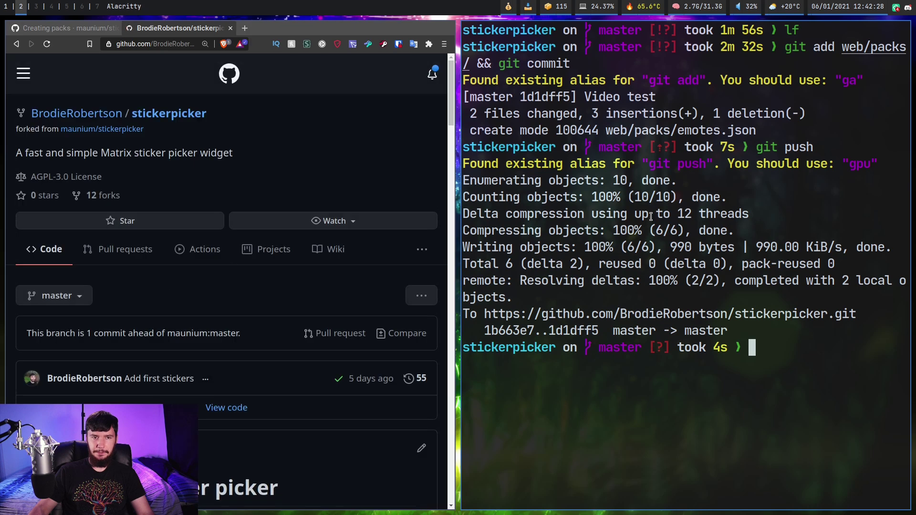
{"action": "key", "text": "super+m"}
{"action": "scroll", "coordinate": [569, 229], "scroll_direction": "down", "scroll_amount": 2}
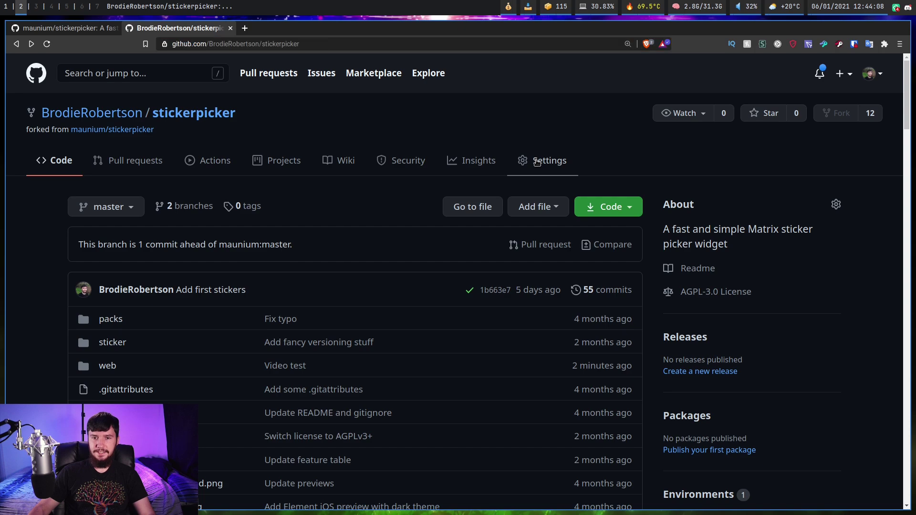
Step: Confirm in repository Settings that GitHub Pages builds from the master branch
{"action": "left_click", "coordinate": [537, 162]}
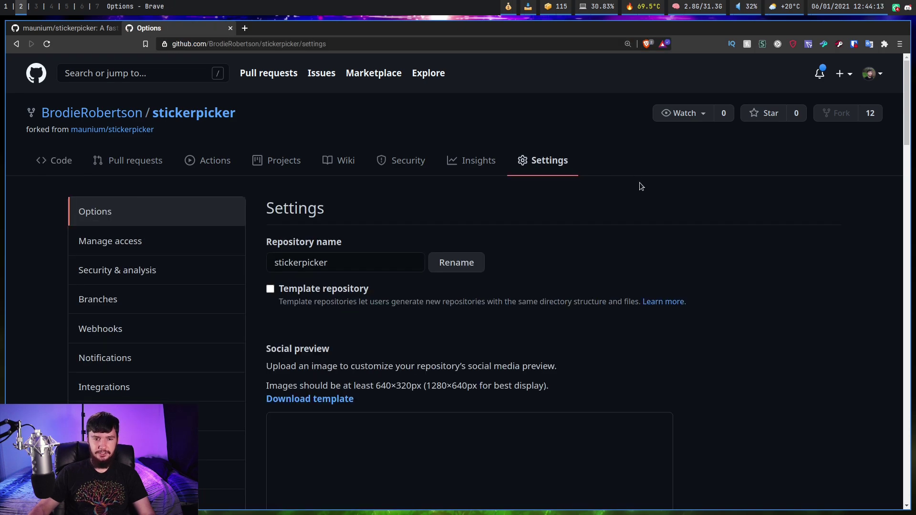
{"action": "scroll", "coordinate": [642, 184], "scroll_direction": "down", "scroll_amount": 20}
{"action": "scroll", "coordinate": [645, 189], "scroll_direction": "down", "scroll_amount": 6}
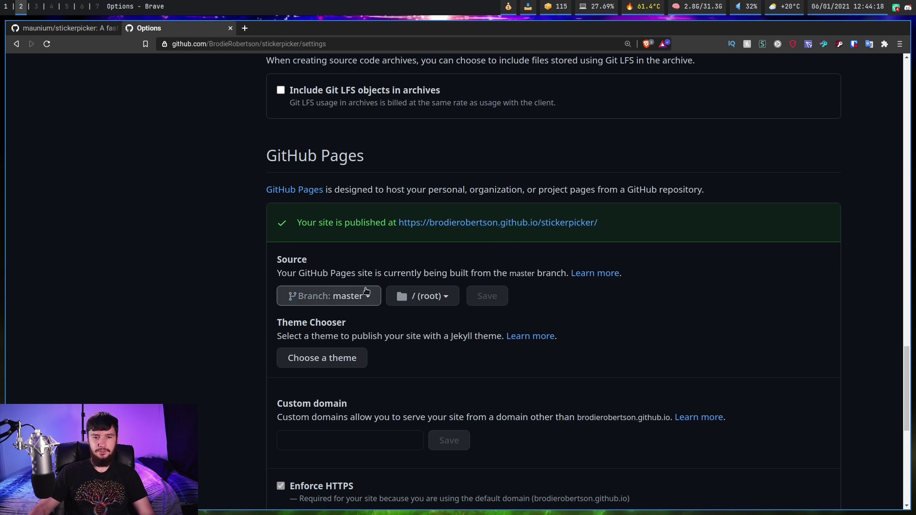
{"action": "left_click", "coordinate": [351, 300]}
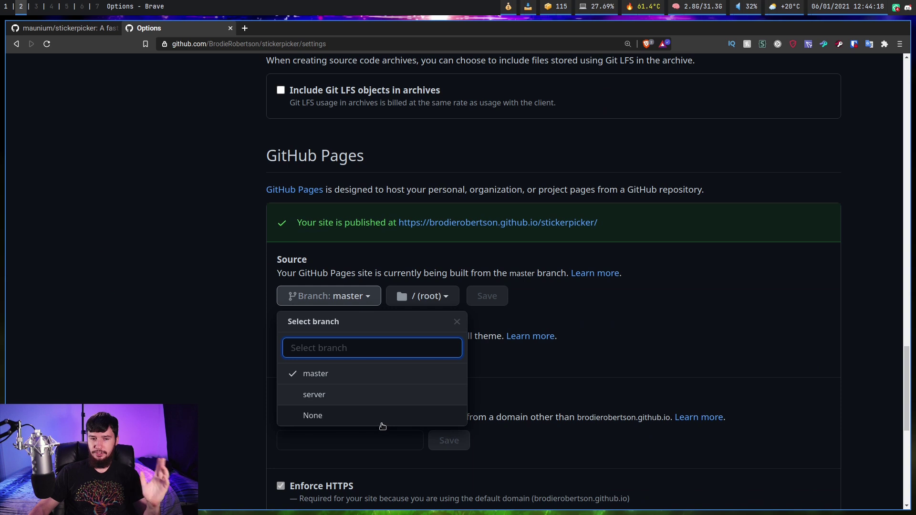
{"action": "left_click", "coordinate": [339, 376]}
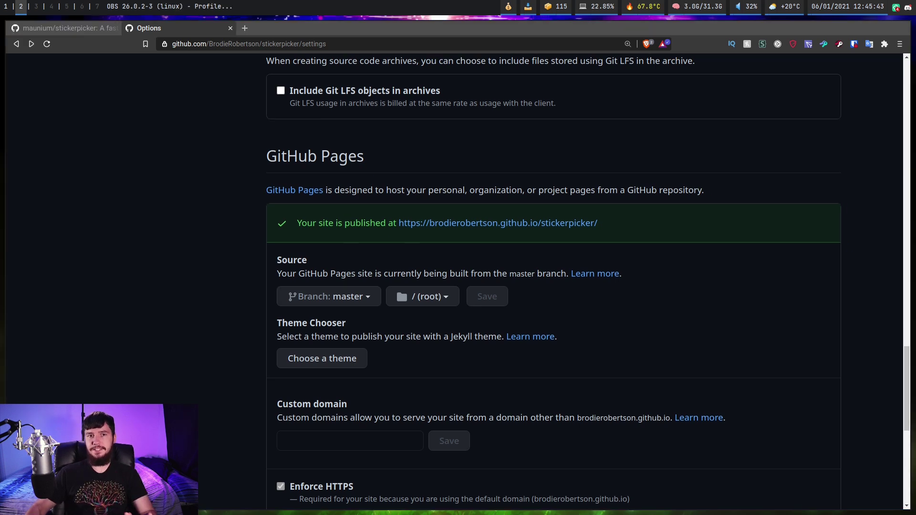
{"action": "left_click", "coordinate": [370, 47]}
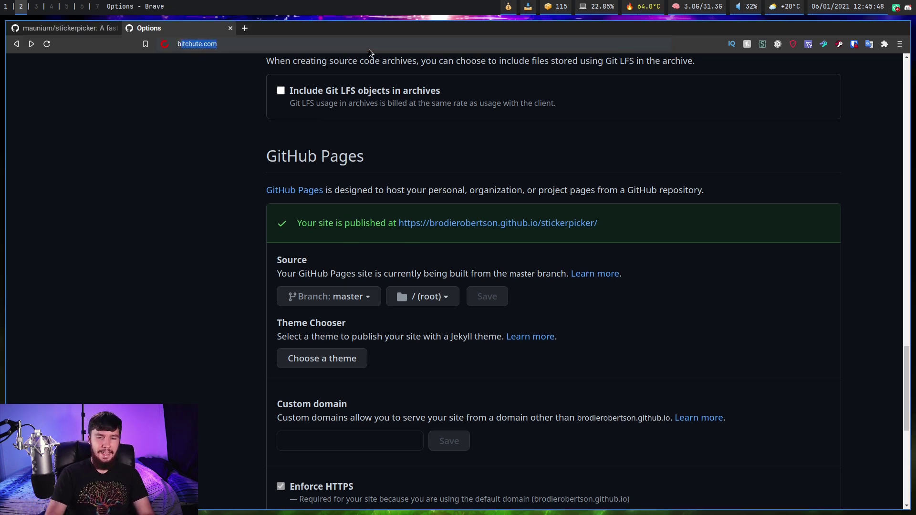
Step: Load the fork's github.io /stickerpicker address in Brave
{"action": "type", "text": "brodierobertson.g"}
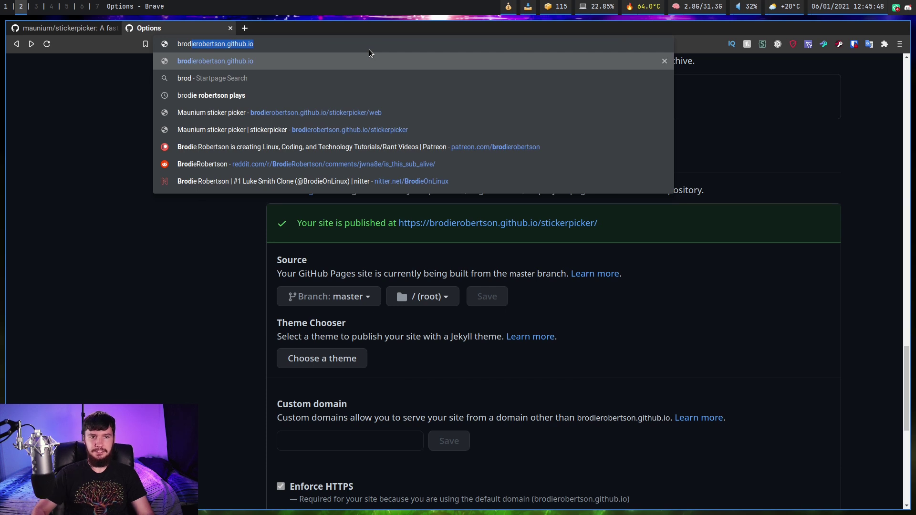
{"action": "key", "text": "End"}
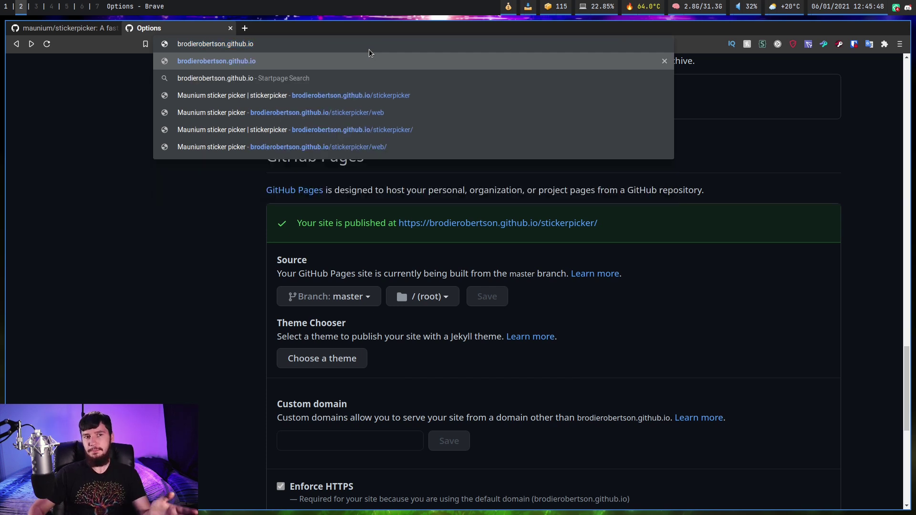
{"action": "type", "text": "/"}
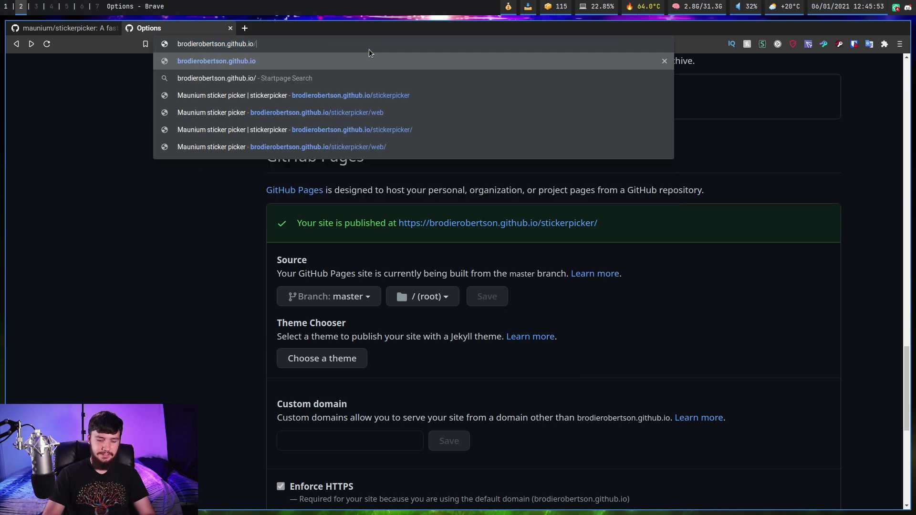
{"action": "type", "text": "stickerpicker"}
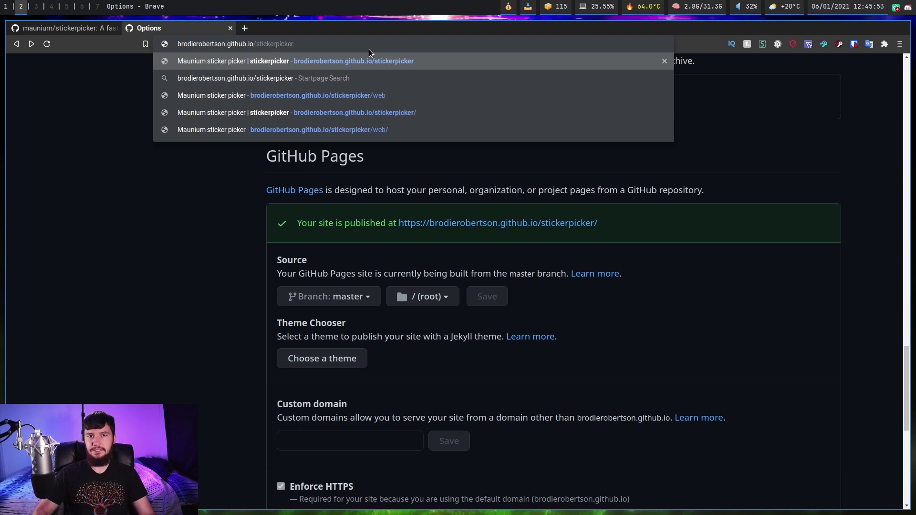
{"action": "key", "text": "Return"}
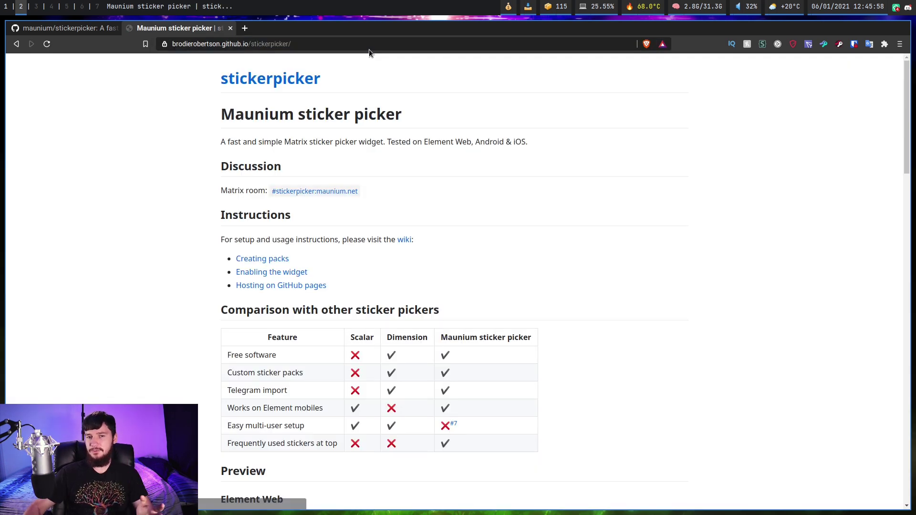
Step: Append 'web' to the stickerpicker URL to reach the /stickerpicker/web/ page
{"action": "left_click", "coordinate": [407, 44]}
{"action": "key", "text": "ctrl+a"}
{"action": "left_click", "coordinate": [406, 44]}
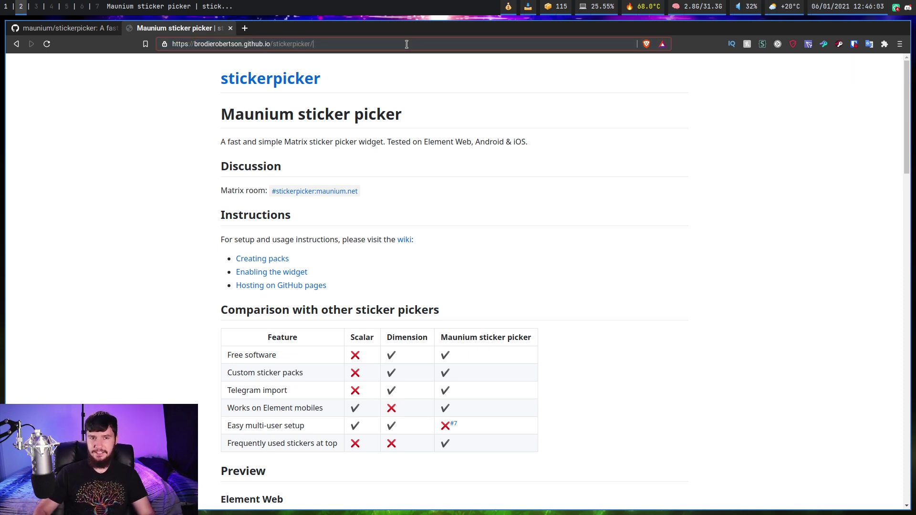
{"action": "type", "text": "web"}
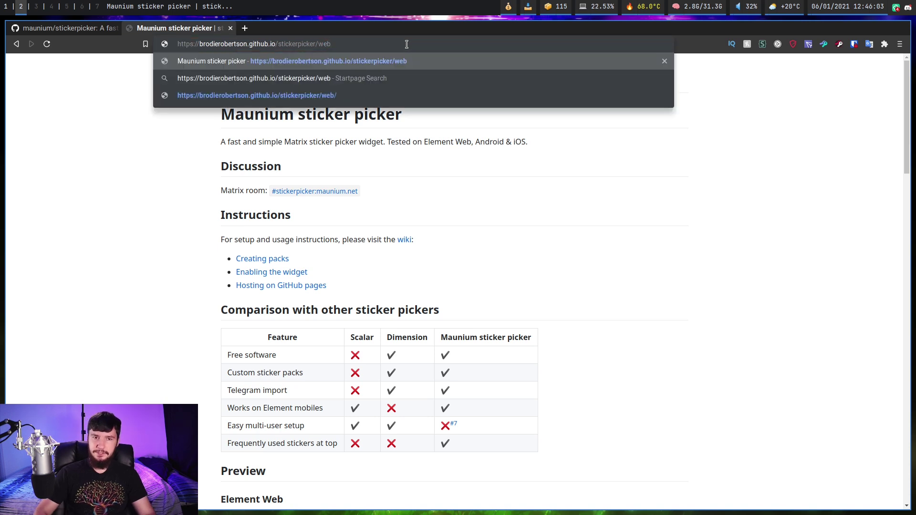
{"action": "key", "text": "Return"}
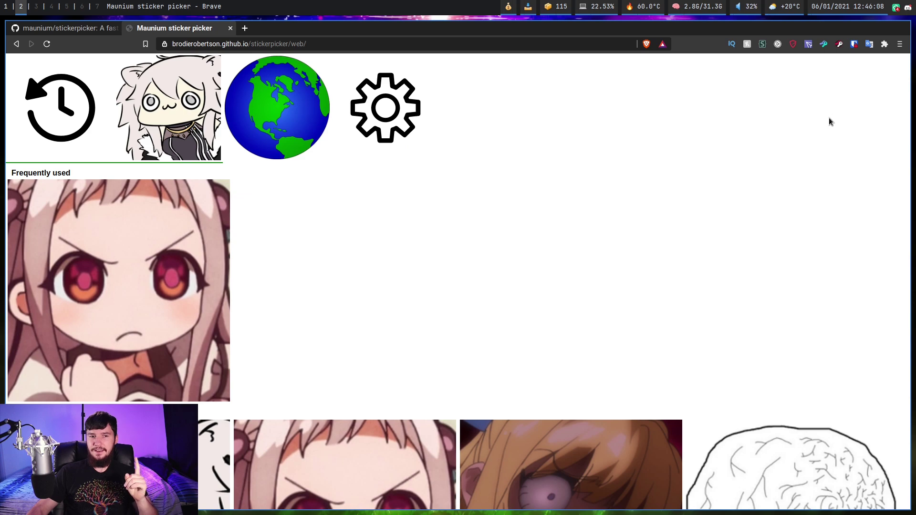
Step: Scroll down the sticker picker page to confirm the emotes pack is listed last
{"action": "scroll", "coordinate": [239, 242], "scroll_direction": "down", "scroll_amount": 10}
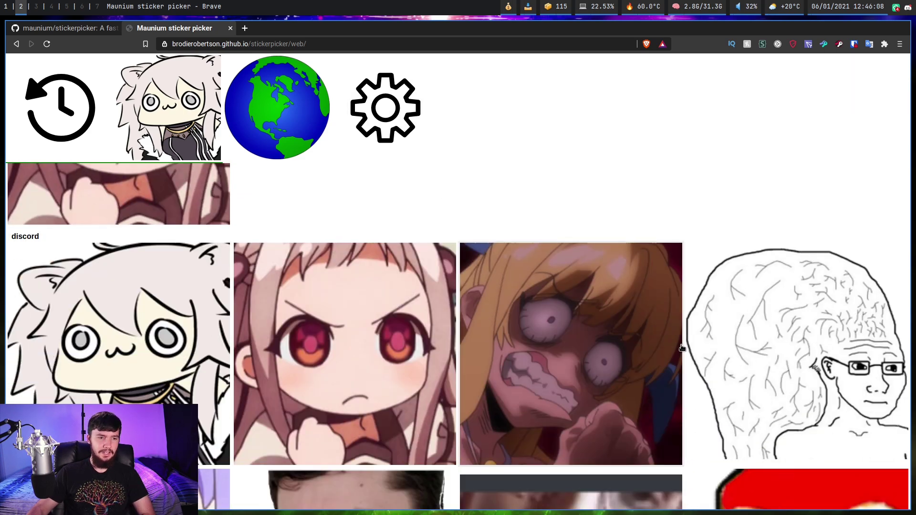
{"action": "scroll", "coordinate": [486, 387], "scroll_direction": "down", "scroll_amount": 20}
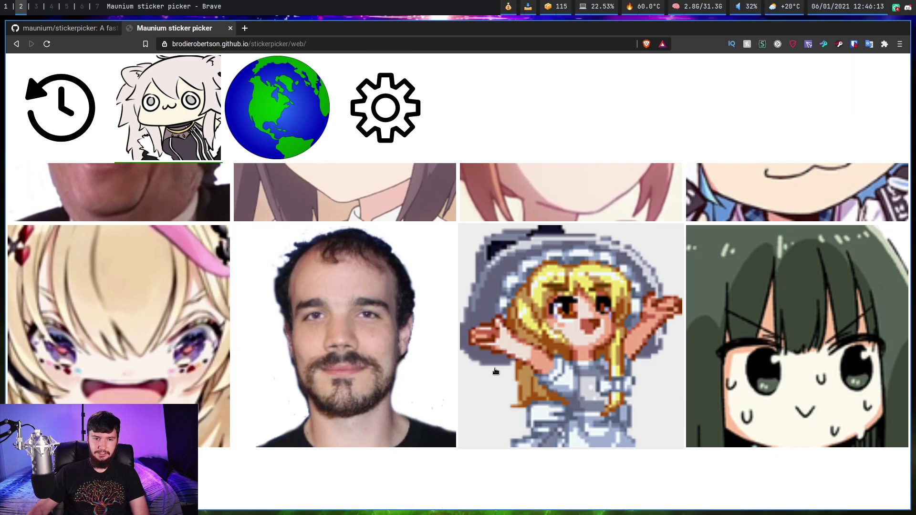
{"action": "scroll", "coordinate": [493, 366], "scroll_direction": "down", "scroll_amount": 20}
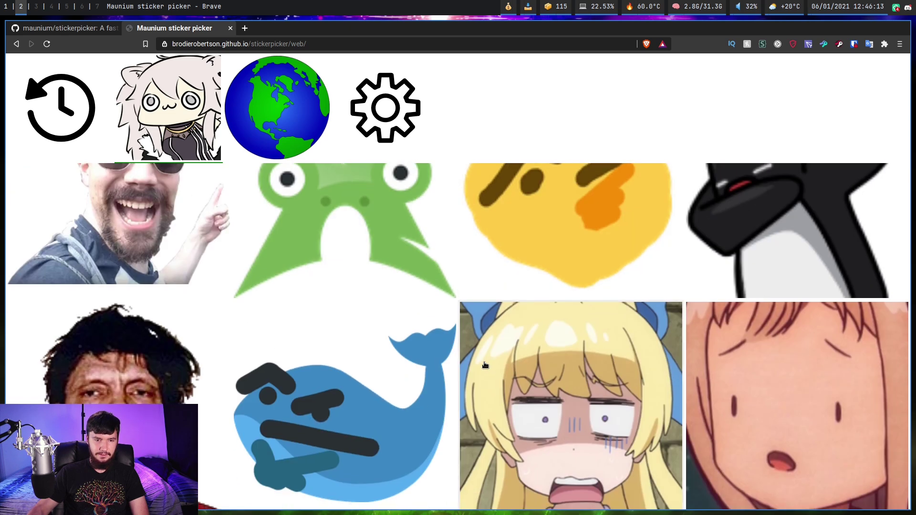
{"action": "scroll", "coordinate": [486, 365], "scroll_direction": "down", "scroll_amount": 3}
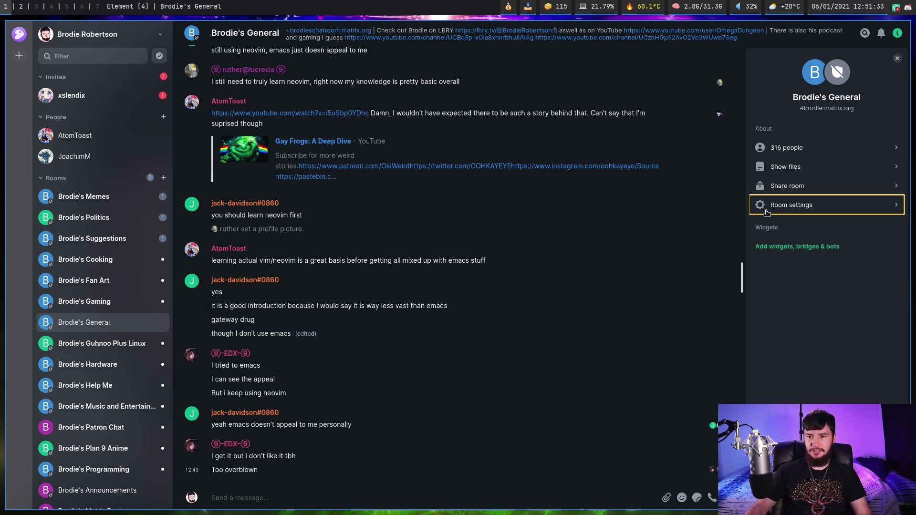
Step: Open the room's Advanced settings, Devtools, and the Send Account Data form
{"action": "left_click", "coordinate": [785, 206]}
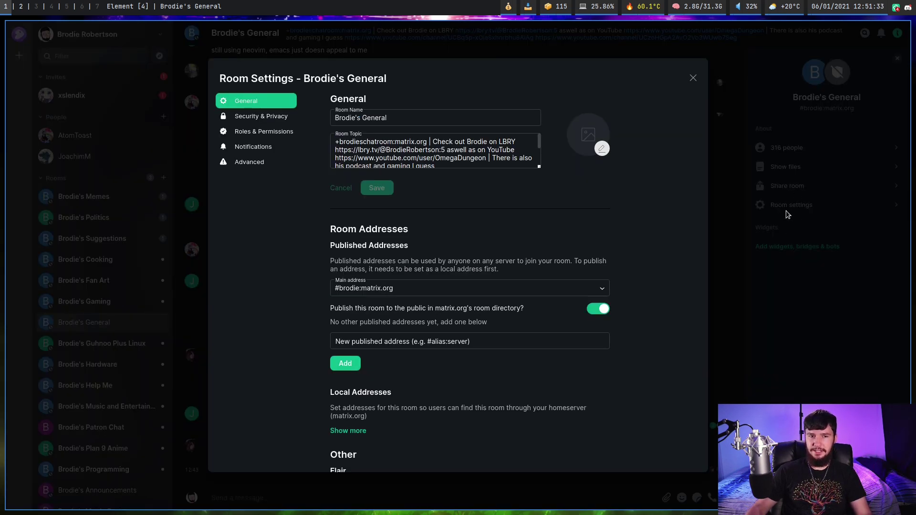
{"action": "left_click", "coordinate": [253, 164]}
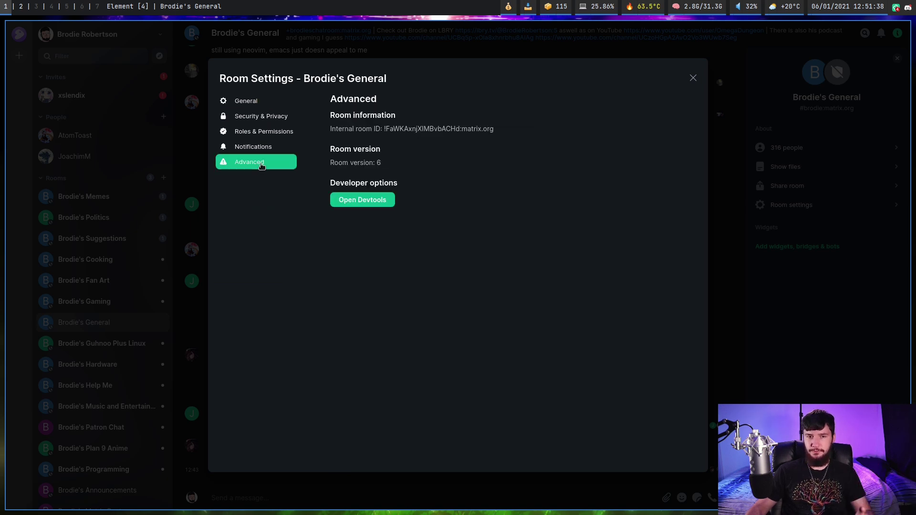
{"action": "left_click", "coordinate": [377, 208]}
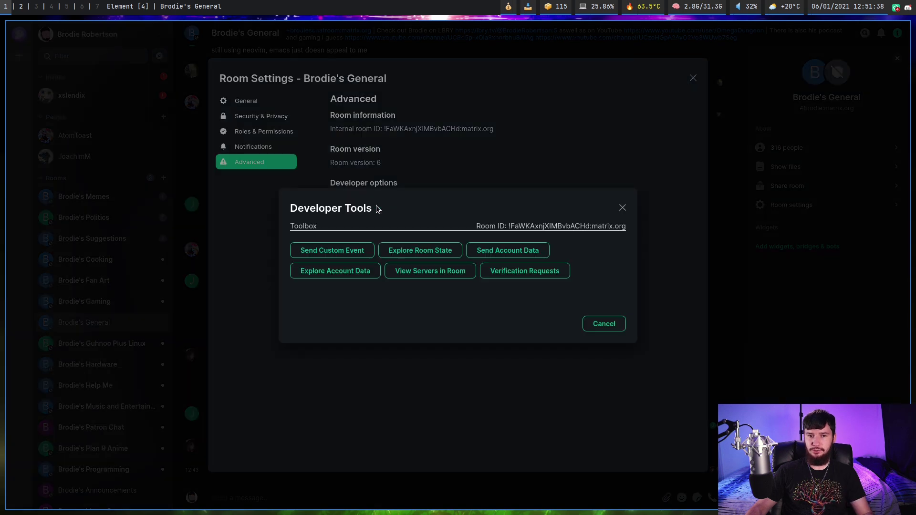
{"action": "left_click", "coordinate": [511, 250]}
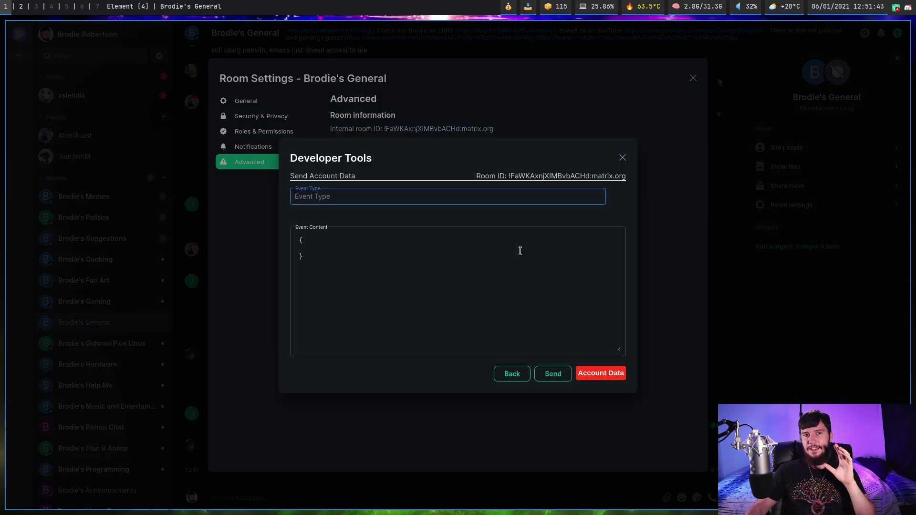
Step: Enter m.widgets as the event type and paste the sticker picker widget JSON as content
{"action": "key", "text": "super+Return"}
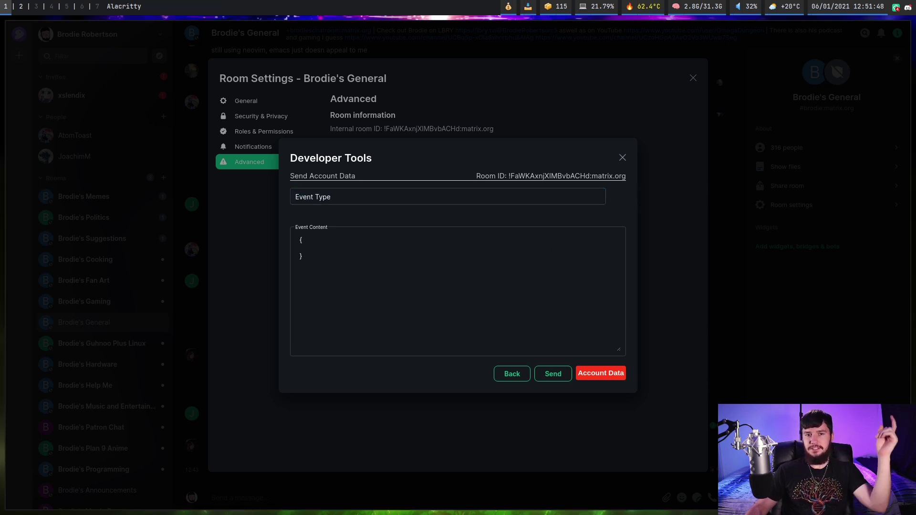
{"action": "left_click", "coordinate": [423, 189]}
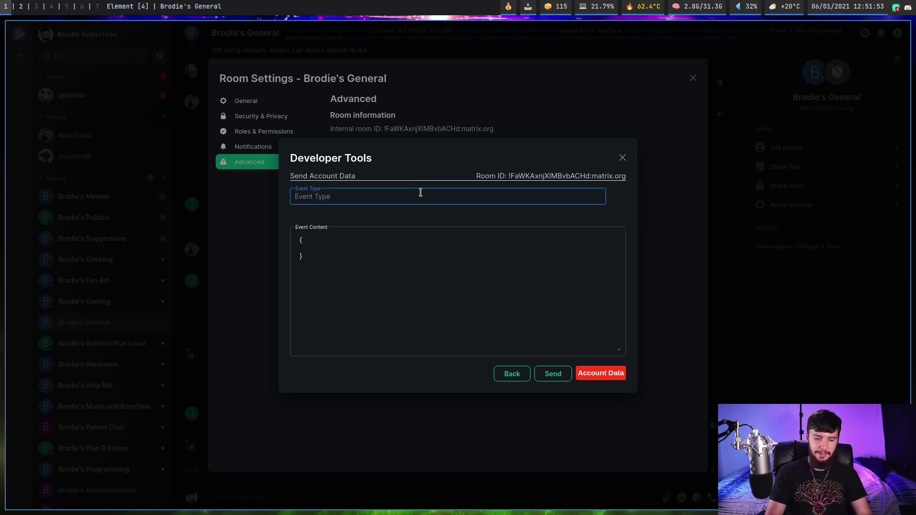
{"action": "type", "text": "m.widgets"}
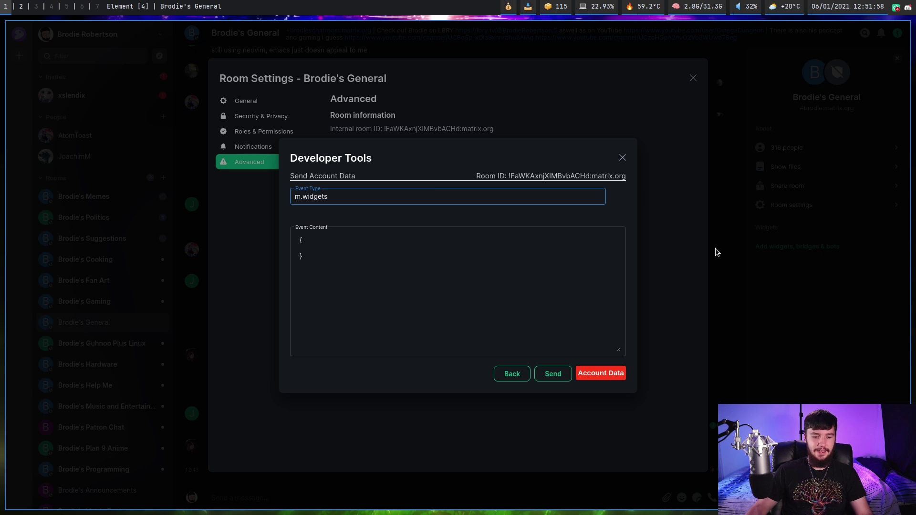
{"action": "key", "text": "super+Return"}
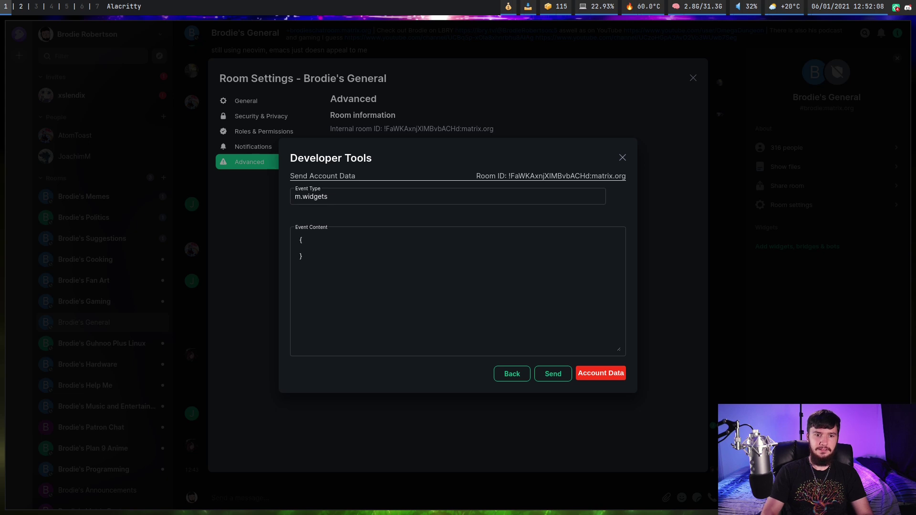
{"action": "left_click", "coordinate": [317, 247]}
{"action": "key", "text": "ctrl+a"}
{"action": "type", "text": "{     \"stickerpicker\": {         \"content\": {             \"type\": \"m.stickerpicker\",             \"url\": \"https://your.sticker.picker.url/?theme=$theme\",             \"name\": \"Stickerpicker\",             \"data\": {}         },         \"sender\": \"@you:picker.url\",         \"state_key\": \"stickerpicker\",         \"type\": \"m.widget\",         \"id\": \"stickerpicker\"     } }"}
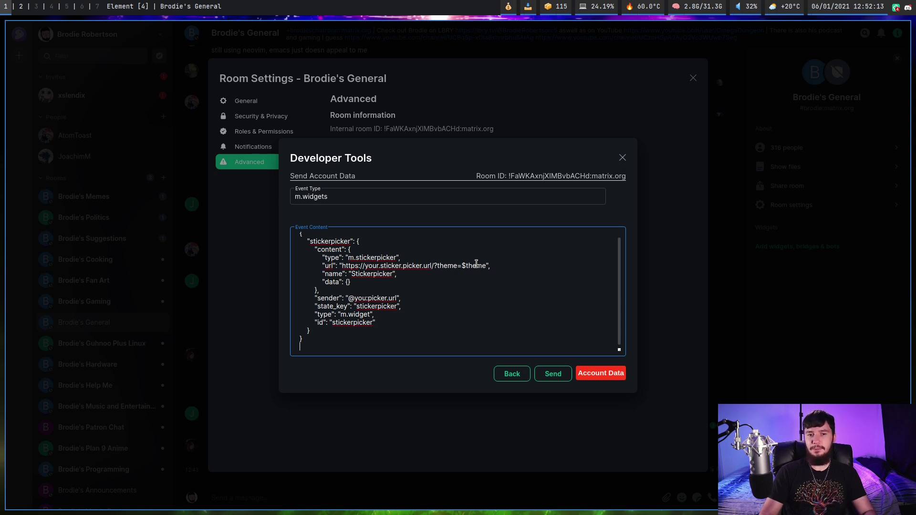
Step: Replace the placeholder url in the widget JSON with the github.io stickerpicker/web/ address
{"action": "key", "text": "BackSpace"}
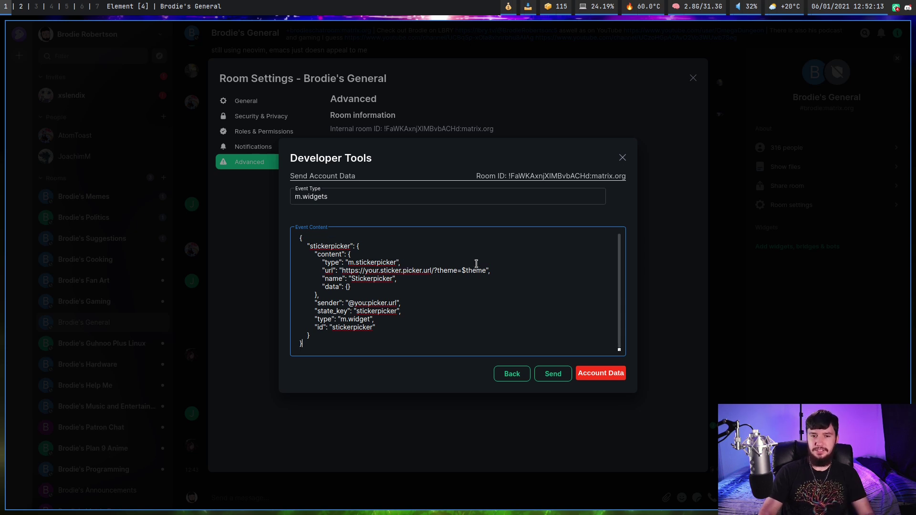
{"action": "left_click_drag", "start_coordinate": [433, 271], "coordinate": [376, 269]}
{"action": "left_click", "coordinate": [433, 270]}
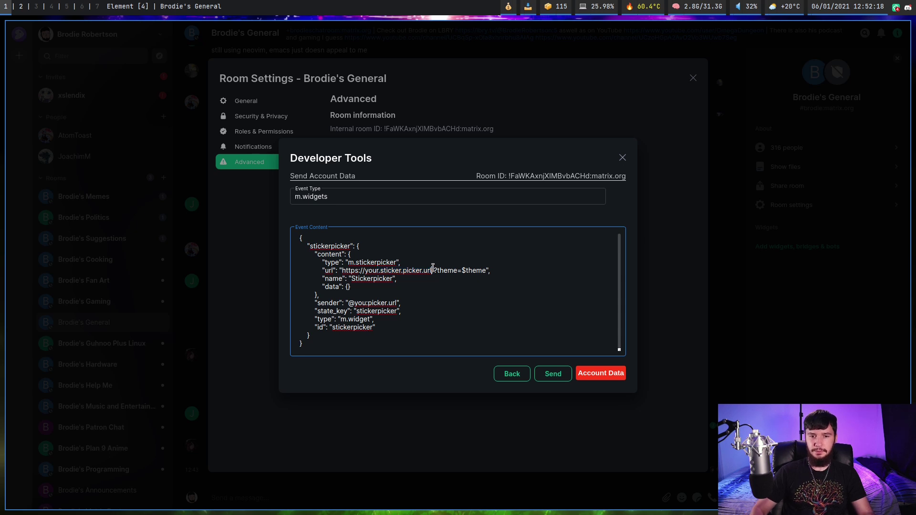
{"action": "key", "text": "BackSpace"}
{"action": "key", "text": "BackSpace"}
{"action": "key", "text": "BackSpace"}
{"action": "key", "text": "BackSpace"}
{"action": "key", "text": "BackSpace"}
{"action": "key", "text": "BackSpace"}
{"action": "key", "text": "BackSpace"}
{"action": "key", "text": "BackSpace"}
{"action": "key", "text": "BackSpace"}
{"action": "key", "text": "BackSpace"}
{"action": "key", "text": "BackSpace"}
{"action": "key", "text": "BackSpace"}
{"action": "key", "text": "BackSpace"}
{"action": "key", "text": "BackSpace"}
{"action": "key", "text": "BackSpace"}
{"action": "key", "text": "BackSpace"}
{"action": "key", "text": "BackSpace"}
{"action": "key", "text": "BackSpace"}
{"action": "key", "text": "BackSpace"}
{"action": "key", "text": "BackSpace"}
{"action": "key", "text": "BackSpace"}
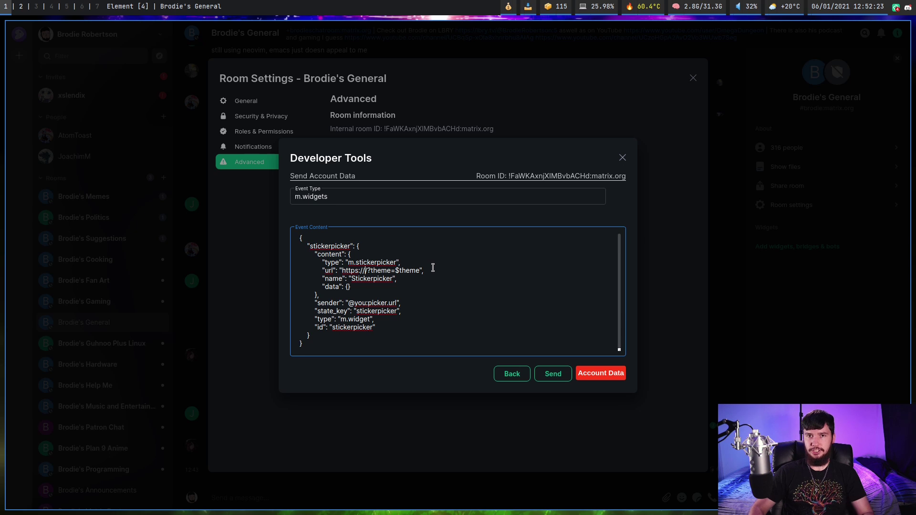
{"action": "key", "text": "BackSpace"}
{"action": "key", "text": "BackSpace"}
{"action": "key", "text": "BackSpace"}
{"action": "key", "text": "BackSpace"}
{"action": "key", "text": "BackSpace"}
{"action": "key", "text": "BackSpace"}
{"action": "key", "text": "BackSpace"}
{"action": "key", "text": "BackSpace"}
{"action": "key", "text": "BackSpace"}
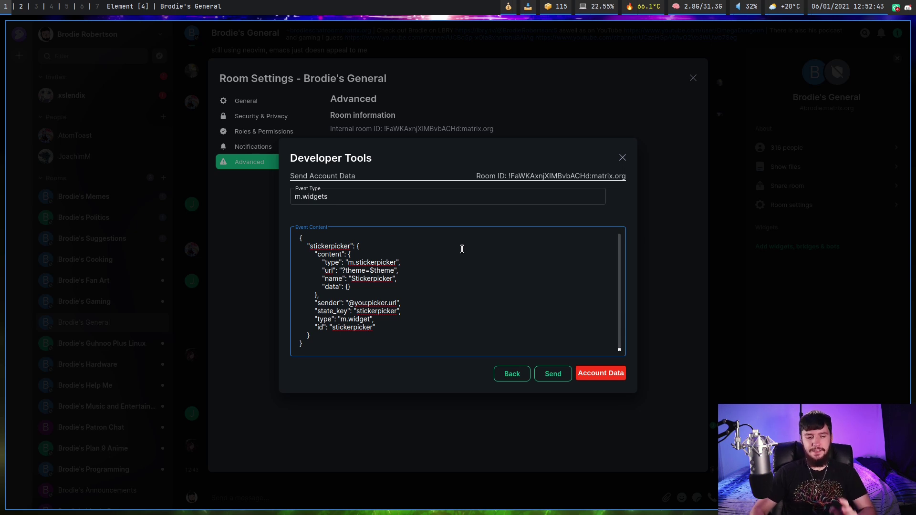
{"action": "type", "text": "https://brodierobertson.github.io/stickerpicker/web/"}
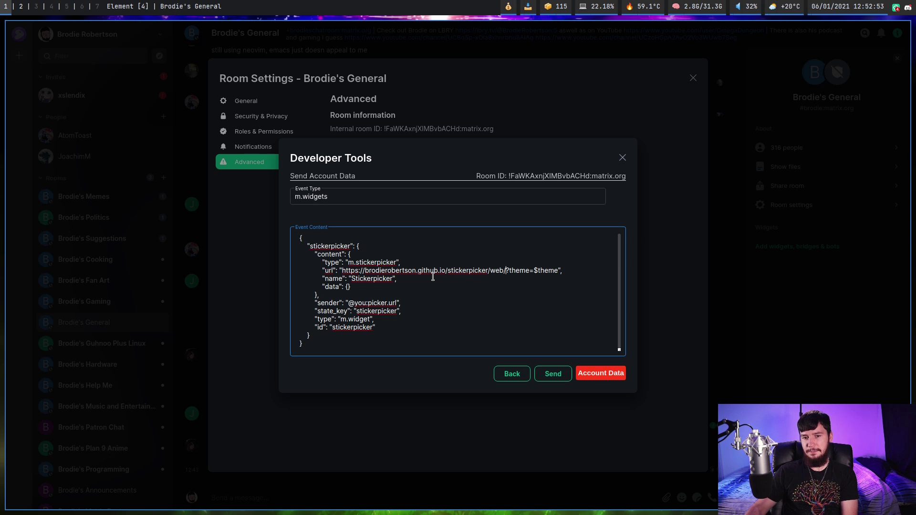
Step: Send the m.widgets account data event and go back to the form
{"action": "mouse_move", "coordinate": [509, 271]}
{"action": "left_mouse_down"}
{"action": "mouse_move", "coordinate": [562, 270]}
{"action": "mouse_move", "coordinate": [509, 271]}
{"action": "left_mouse_up"}
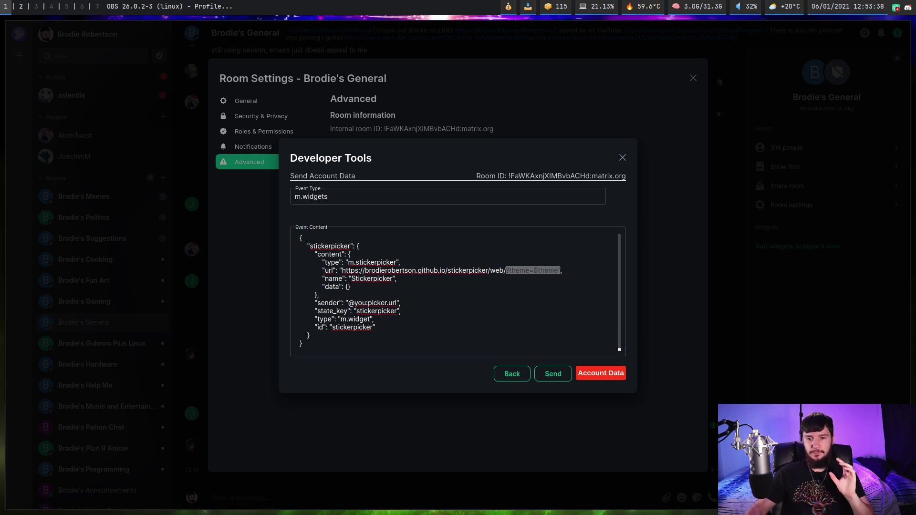
{"action": "left_click", "coordinate": [552, 377]}
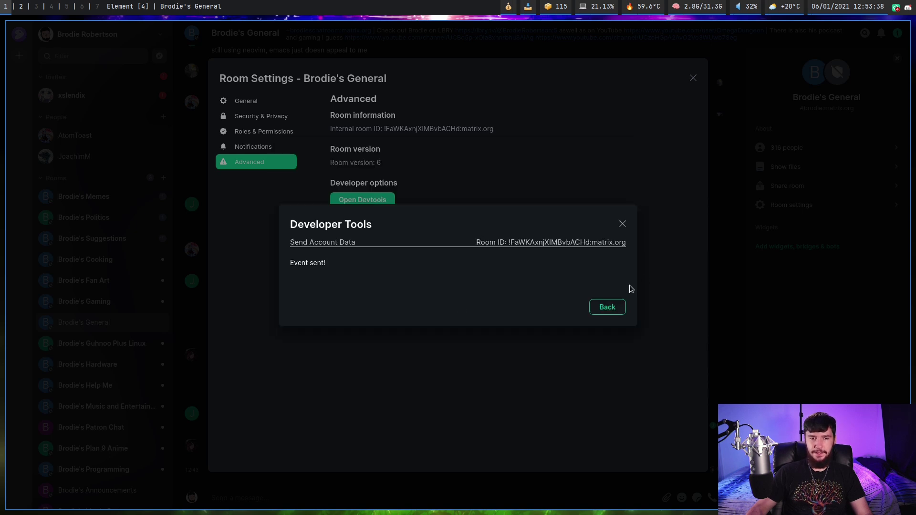
{"action": "left_click", "coordinate": [606, 307]}
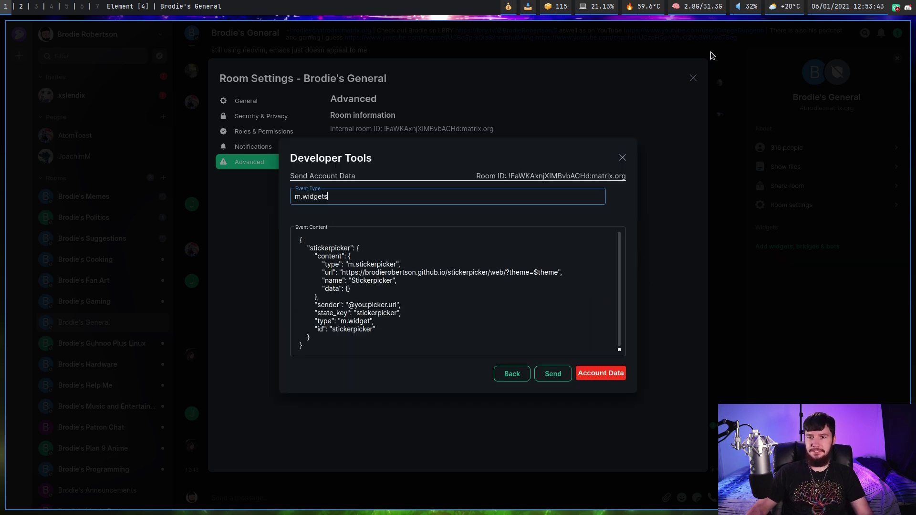
Step: Close Devtools and Room Settings, then browse the chat's sticker picker for the emotes pack
{"action": "key", "text": "Escape"}
{"action": "left_click", "coordinate": [693, 78]}
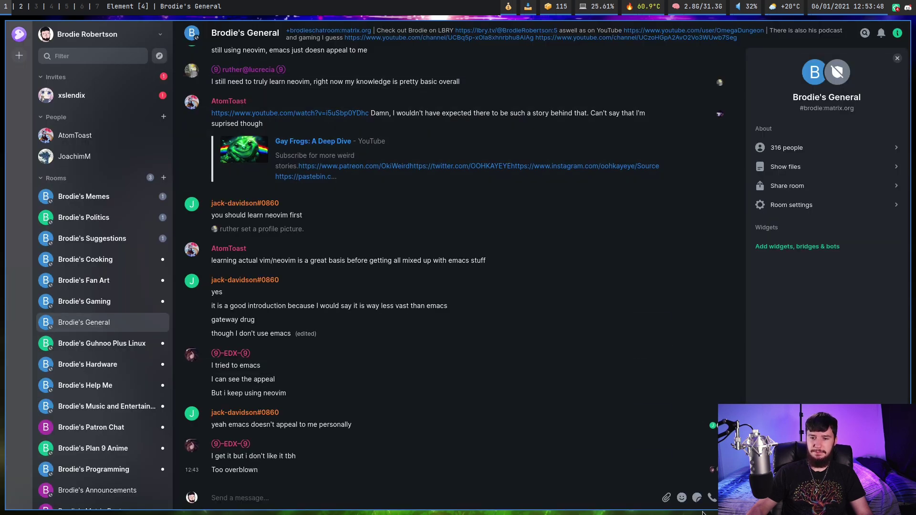
{"action": "left_click", "coordinate": [697, 499]}
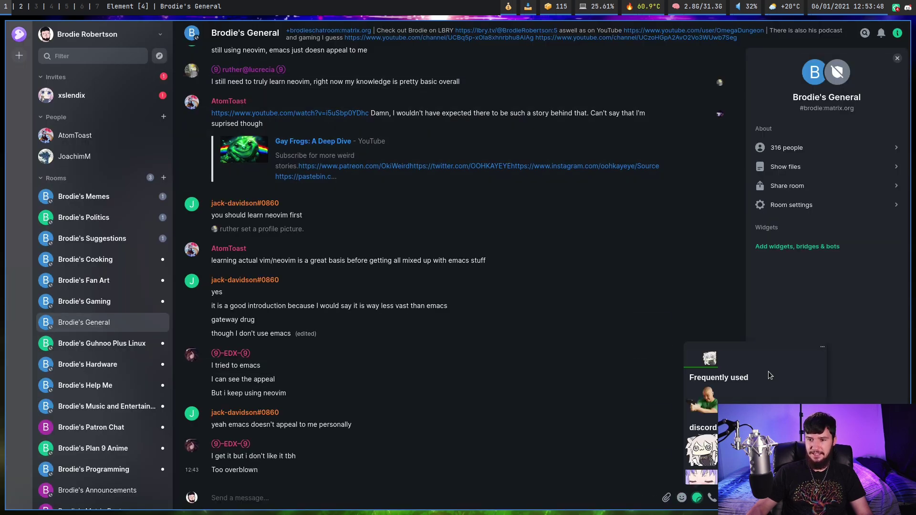
{"action": "scroll", "coordinate": [702, 429], "scroll_direction": "down", "scroll_amount": 10}
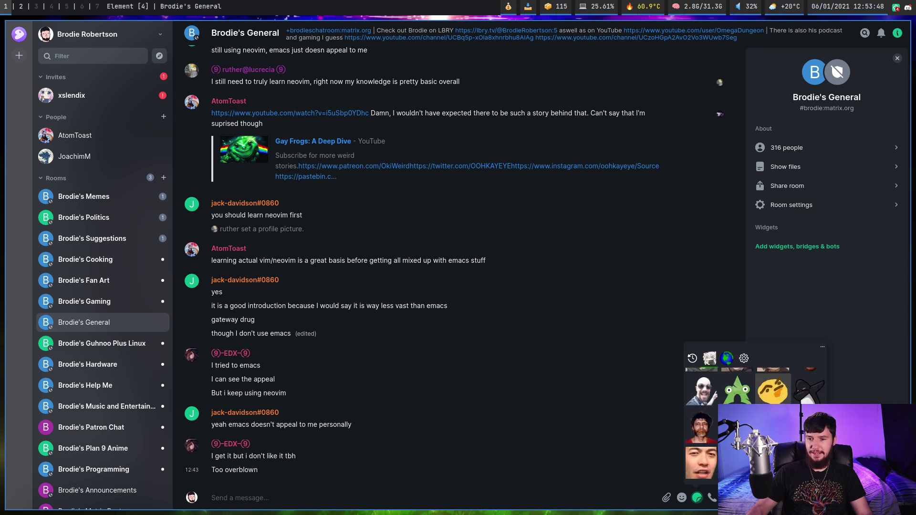
{"action": "scroll", "coordinate": [702, 420], "scroll_direction": "up", "scroll_amount": 1}
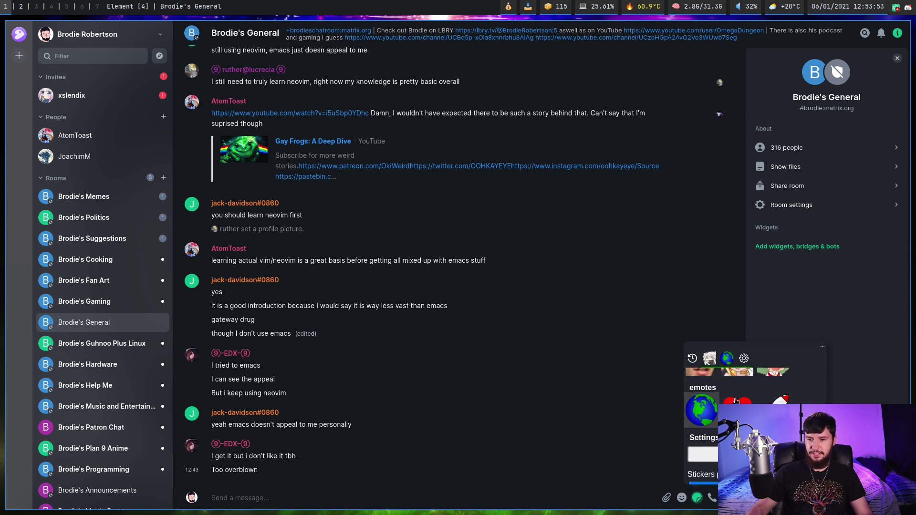
Step: Quit Element from the tray, relaunch it via dmenu, and reopen the sticker picker
{"action": "right_click", "coordinate": [897, 7]}
{"action": "left_click", "coordinate": [876, 35]}
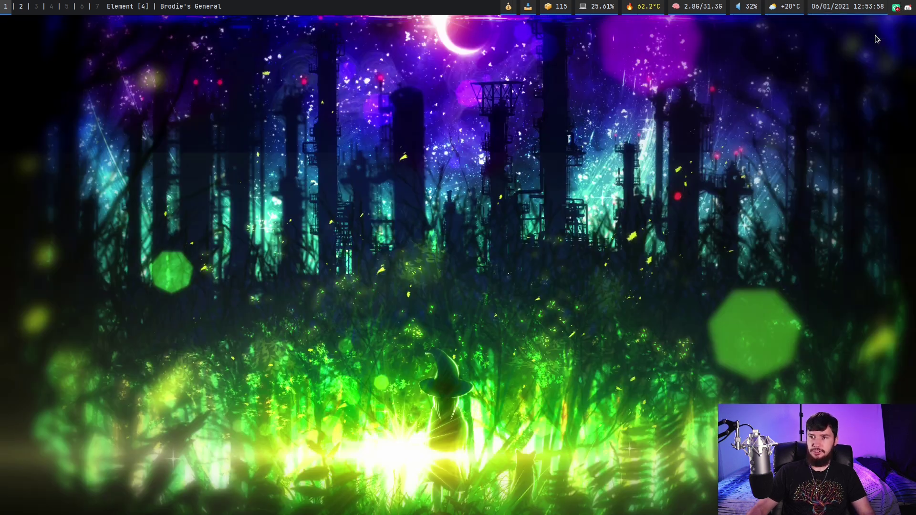
{"action": "key", "text": "super+p"}
{"action": "type", "text": "element"}
{"action": "key", "text": "Return"}
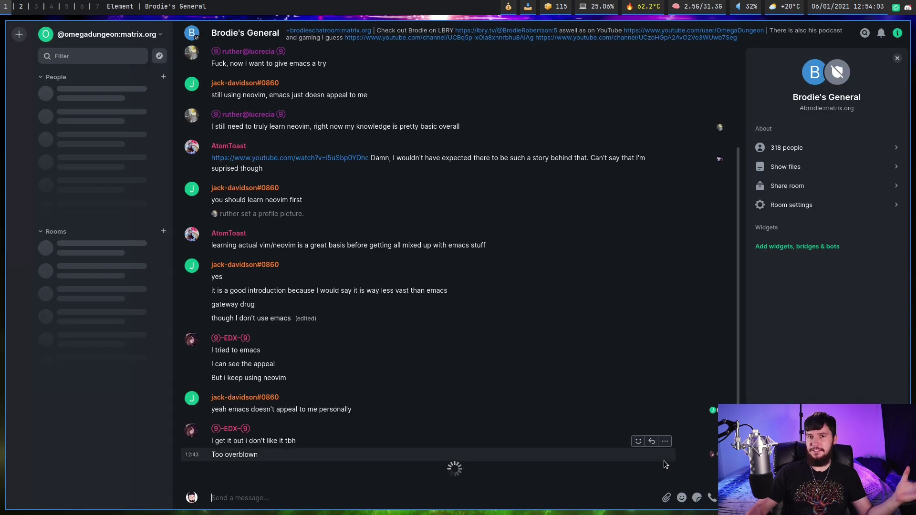
{"action": "left_click", "coordinate": [698, 498]}
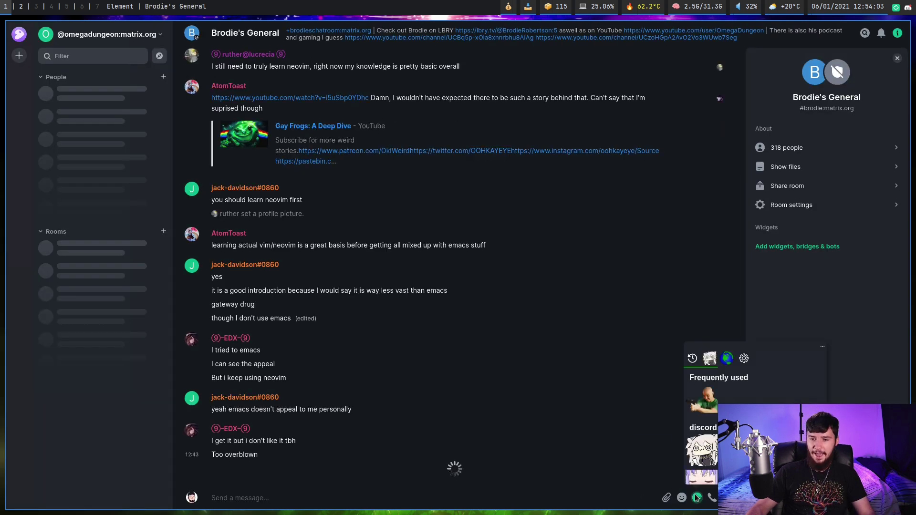